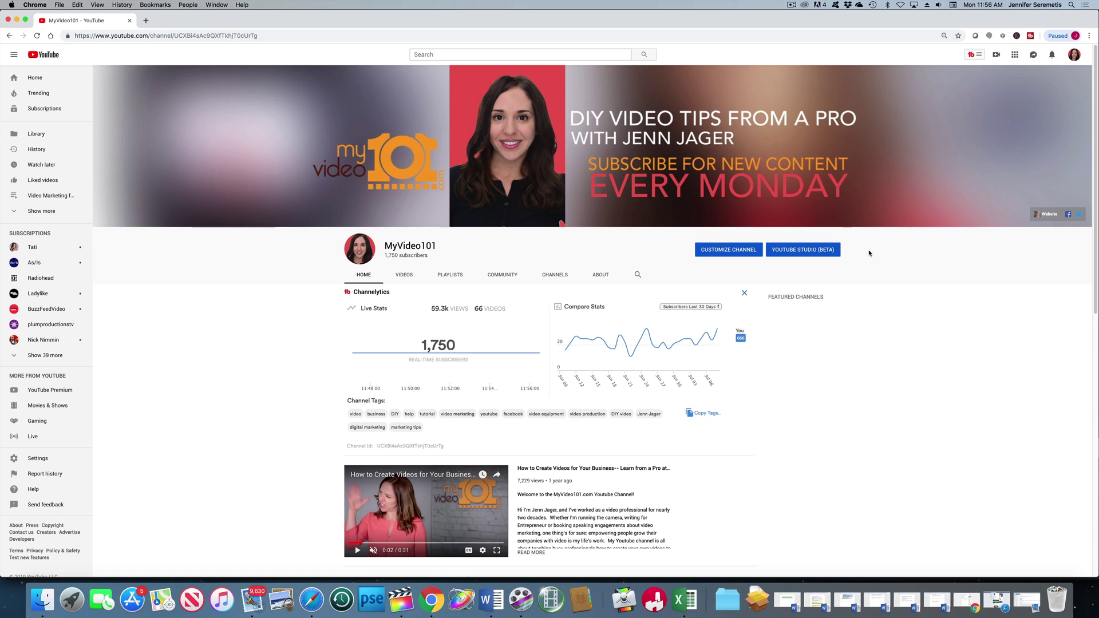
Go from the channel's Videos list to Clip0013 and open it in the video editor
click(812, 251)
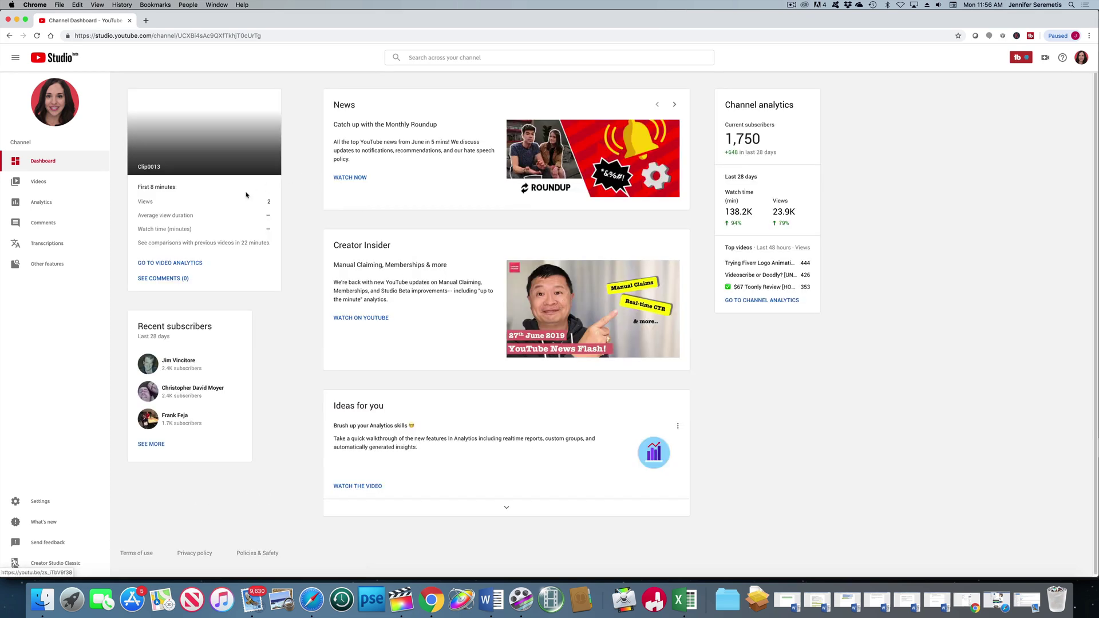
click(40, 183)
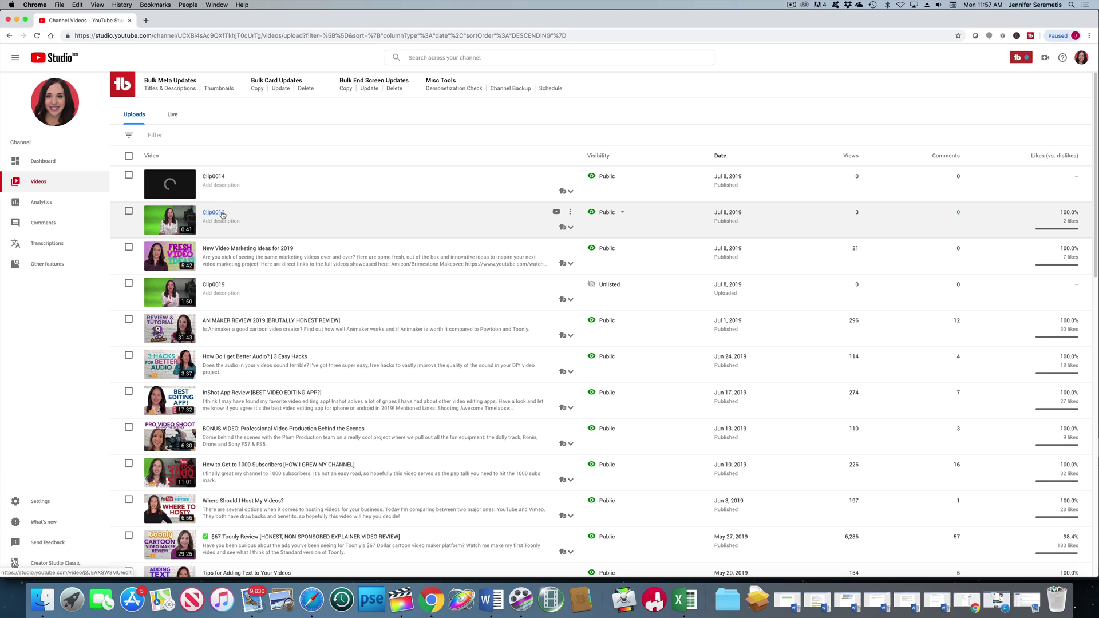
click(223, 214)
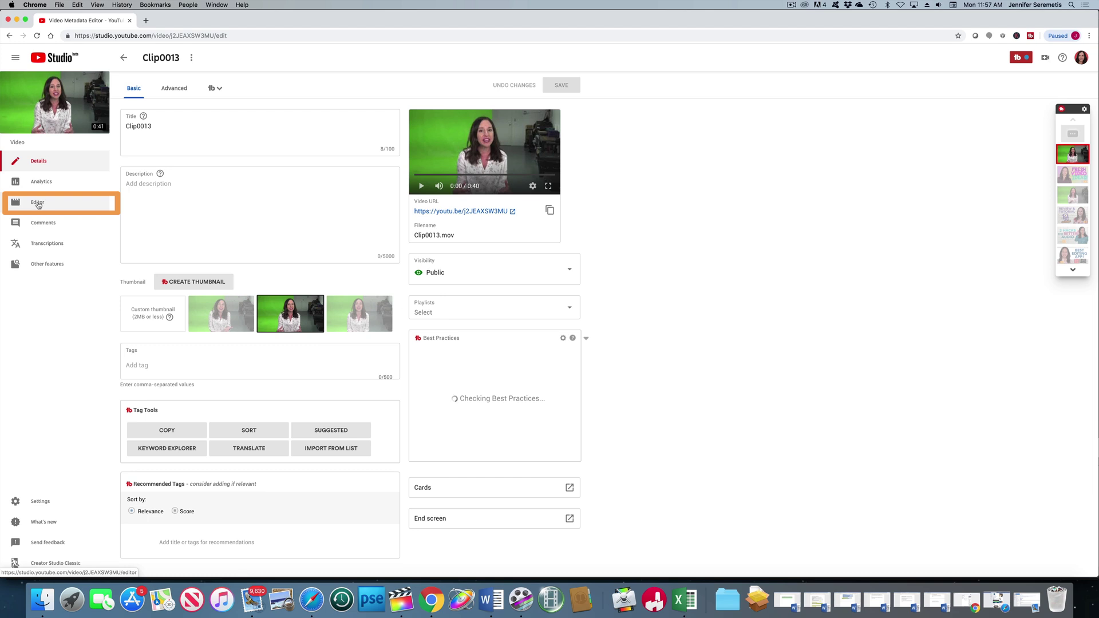
click(38, 203)
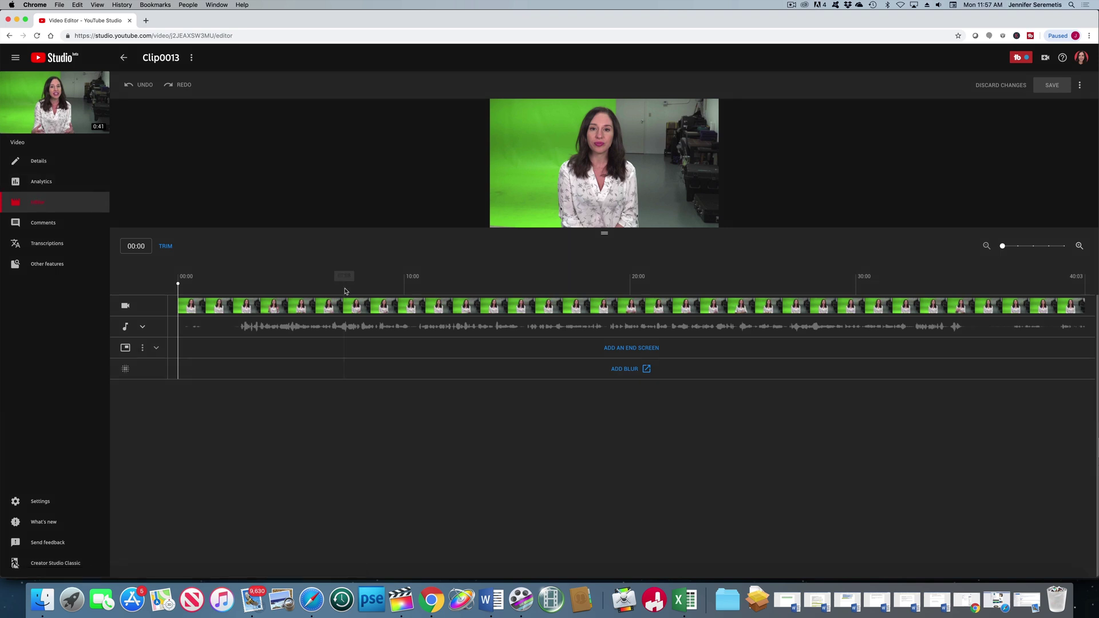
drag(344, 277, 578, 284)
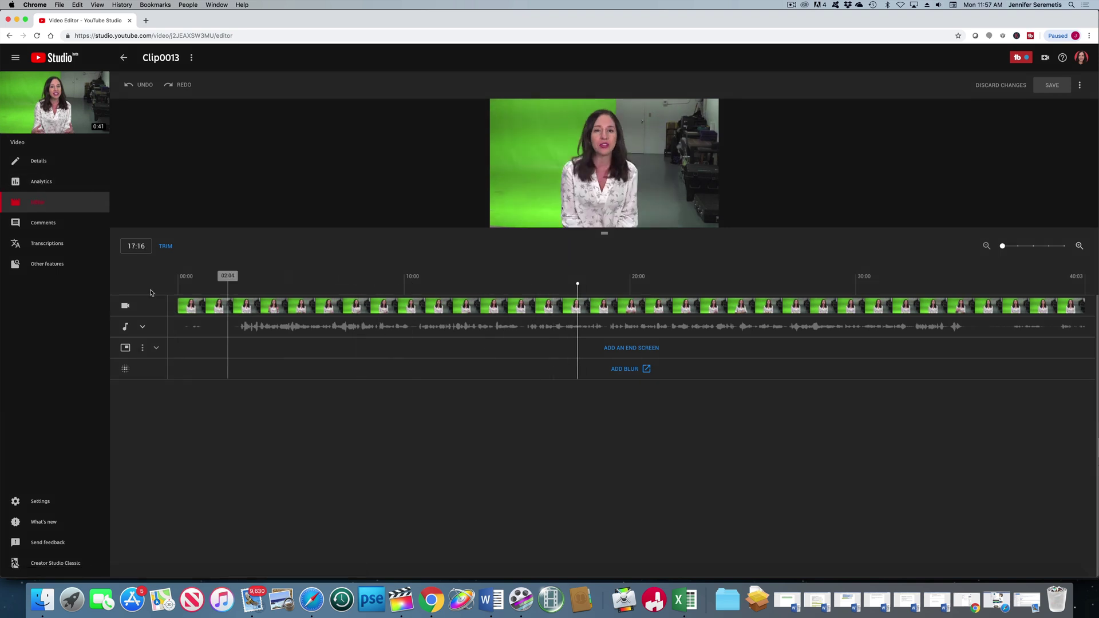
click(361, 304)
click(677, 304)
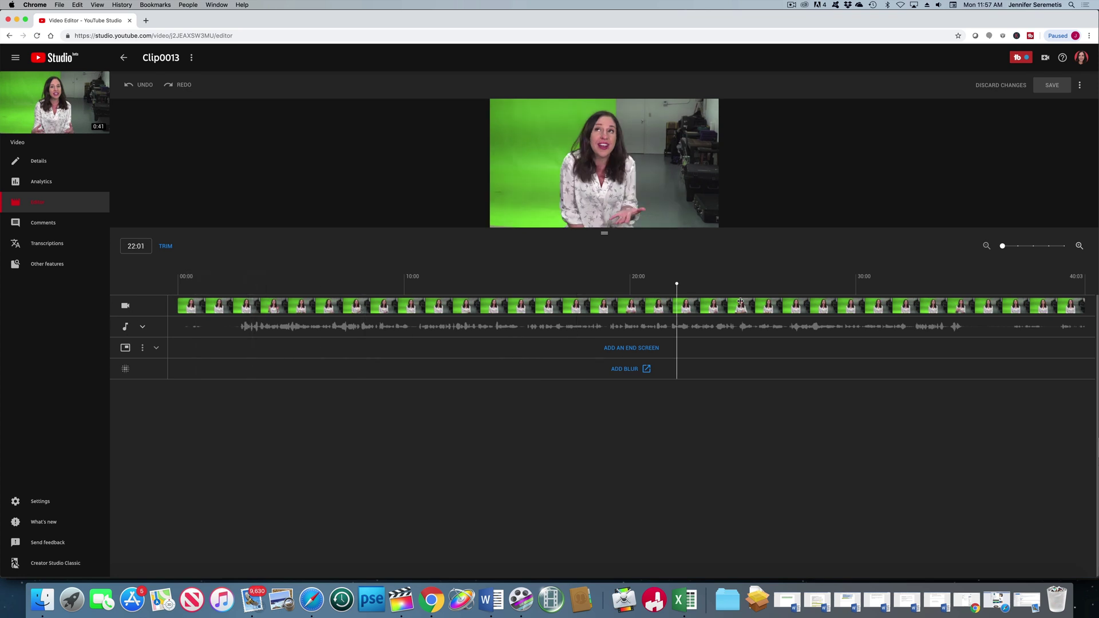
drag(918, 313, 282, 320)
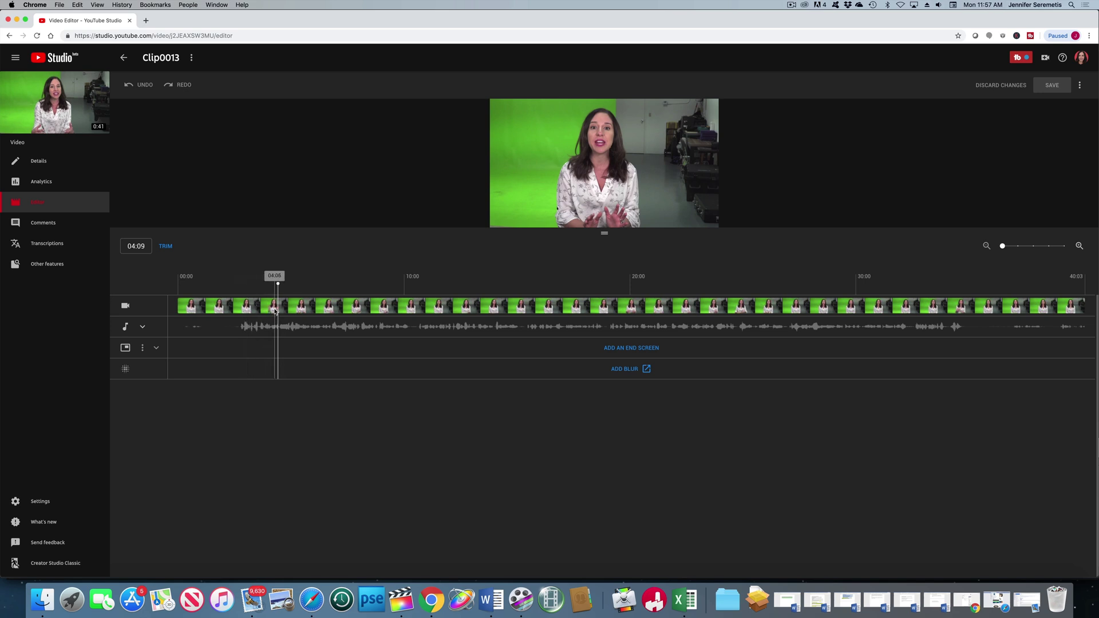
click(302, 309)
drag(311, 309, 821, 318)
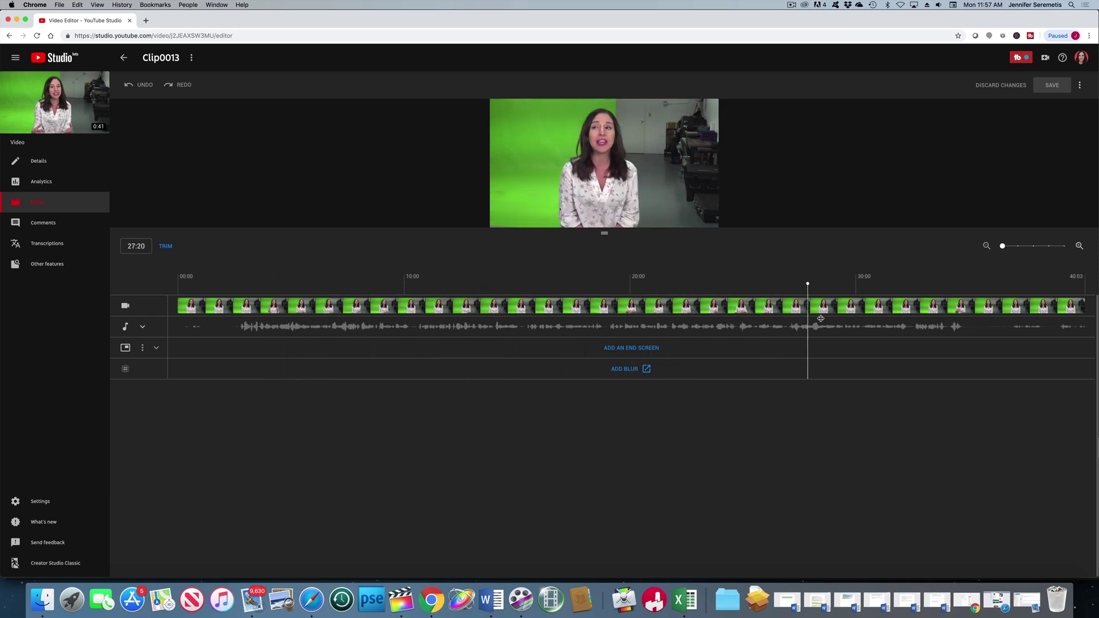
drag(927, 310, 434, 312)
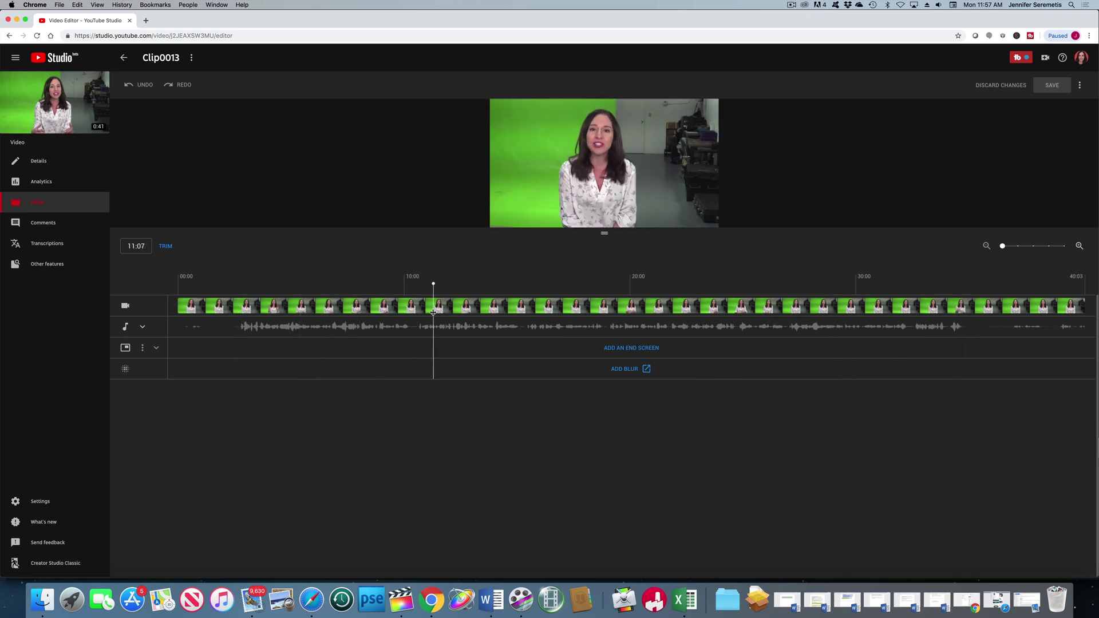
click(198, 332)
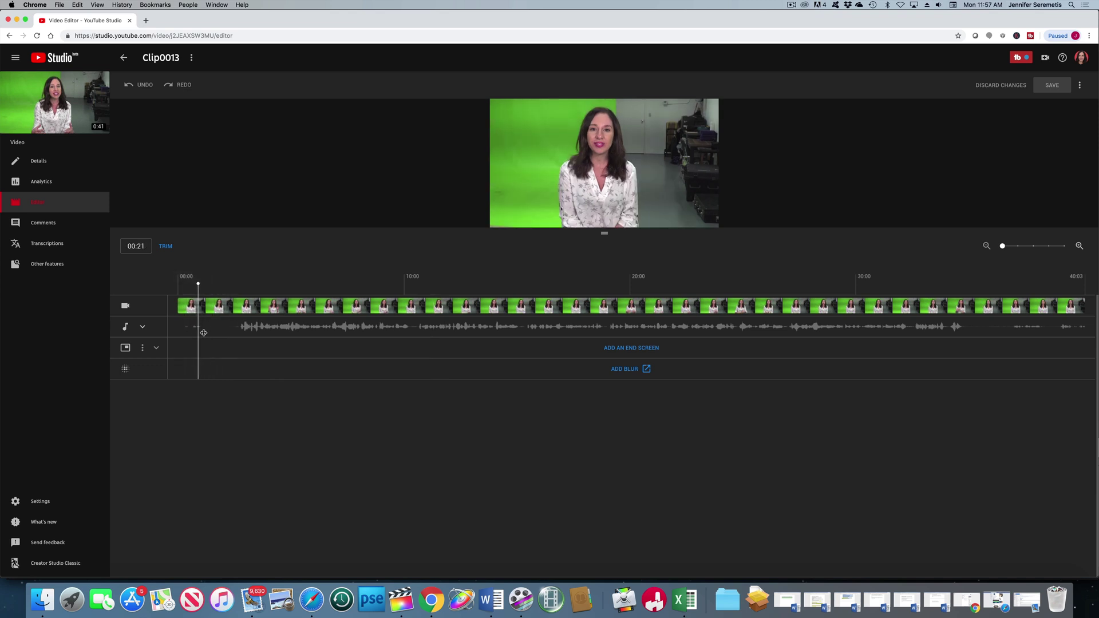
drag(224, 333, 239, 332)
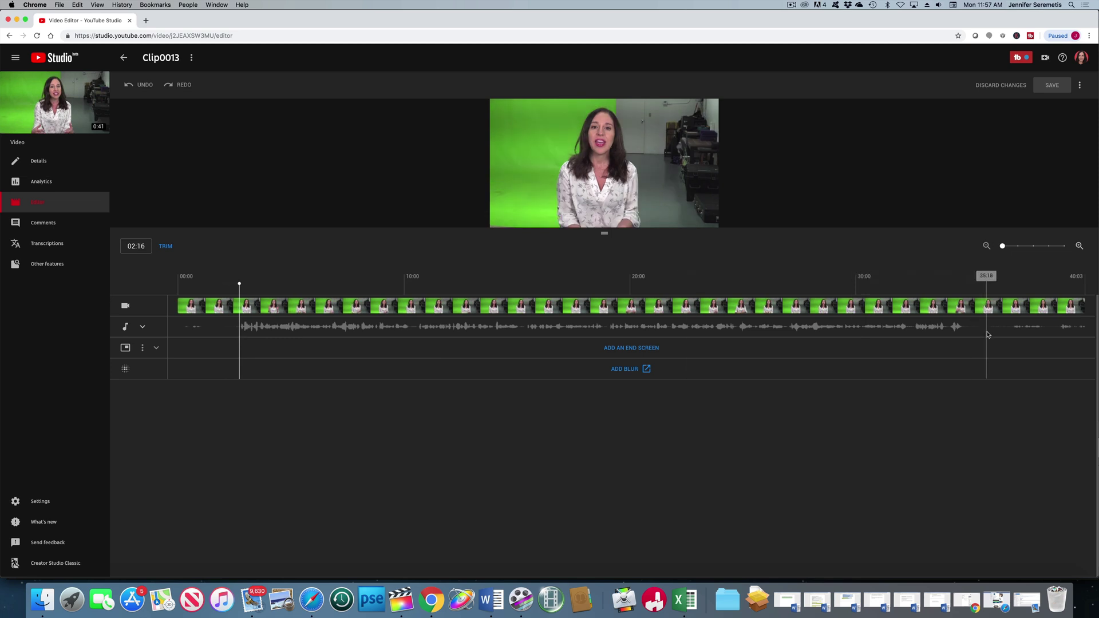
click(1005, 328)
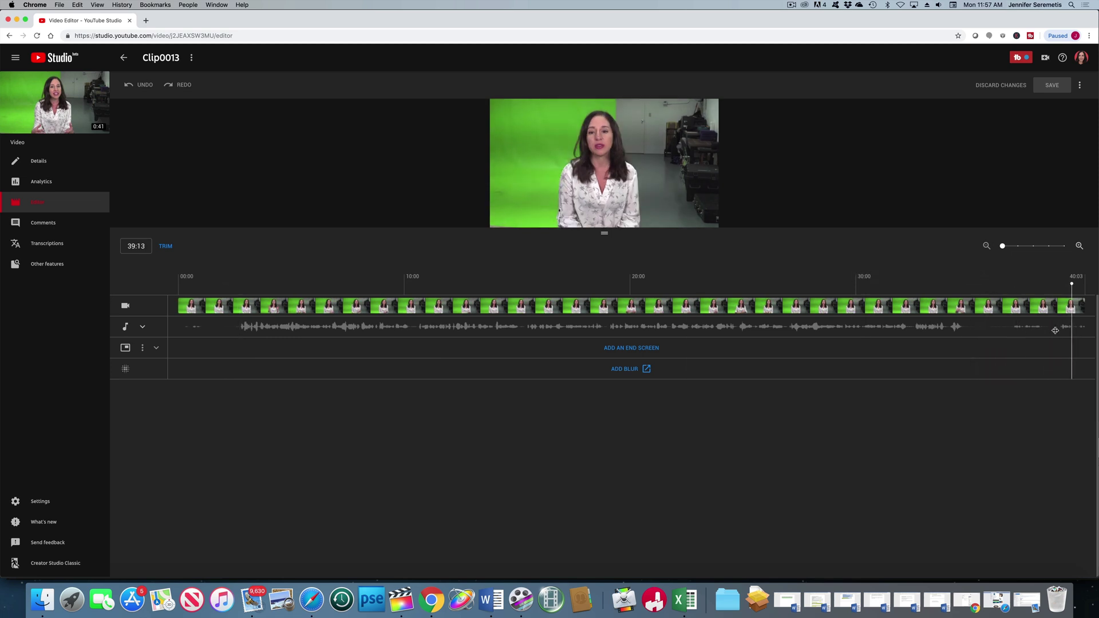
click(1004, 330)
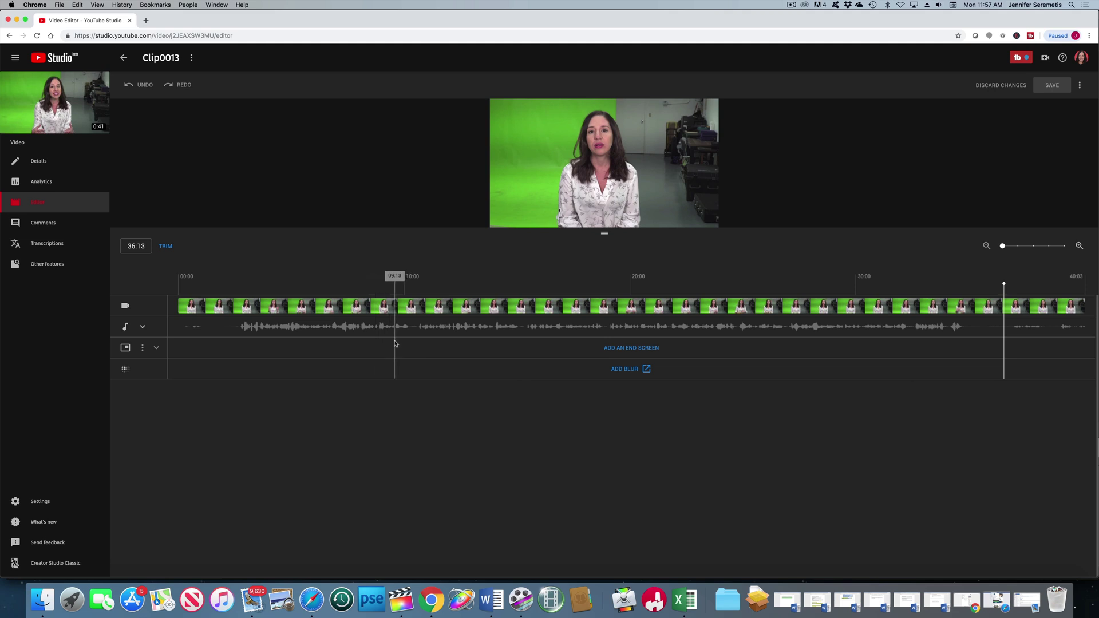
click(413, 304)
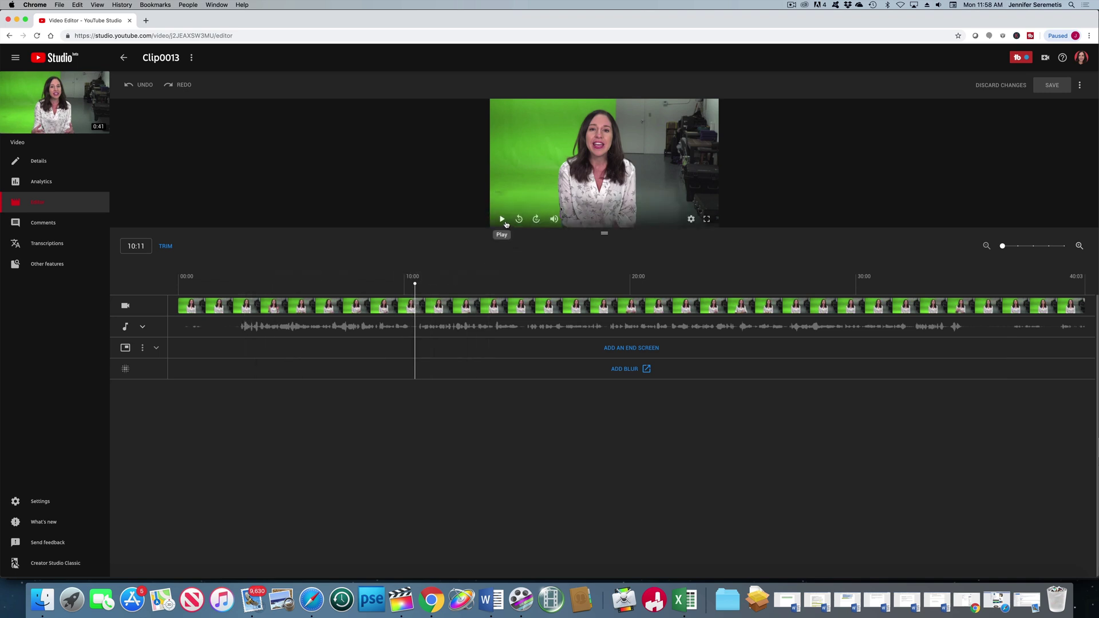
drag(363, 304, 165, 313)
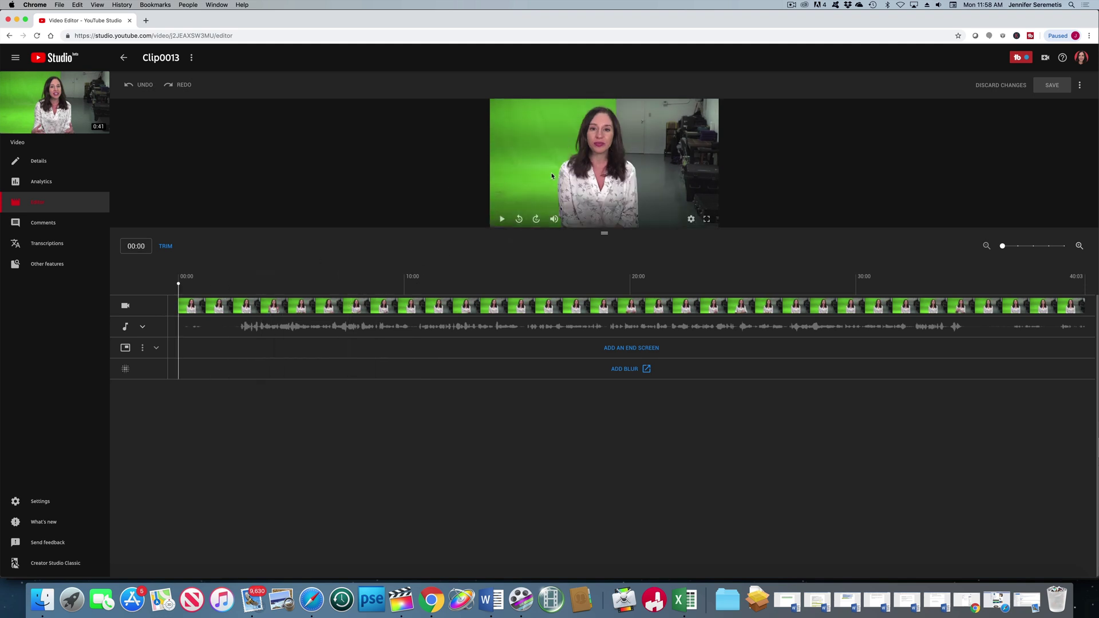
click(503, 220)
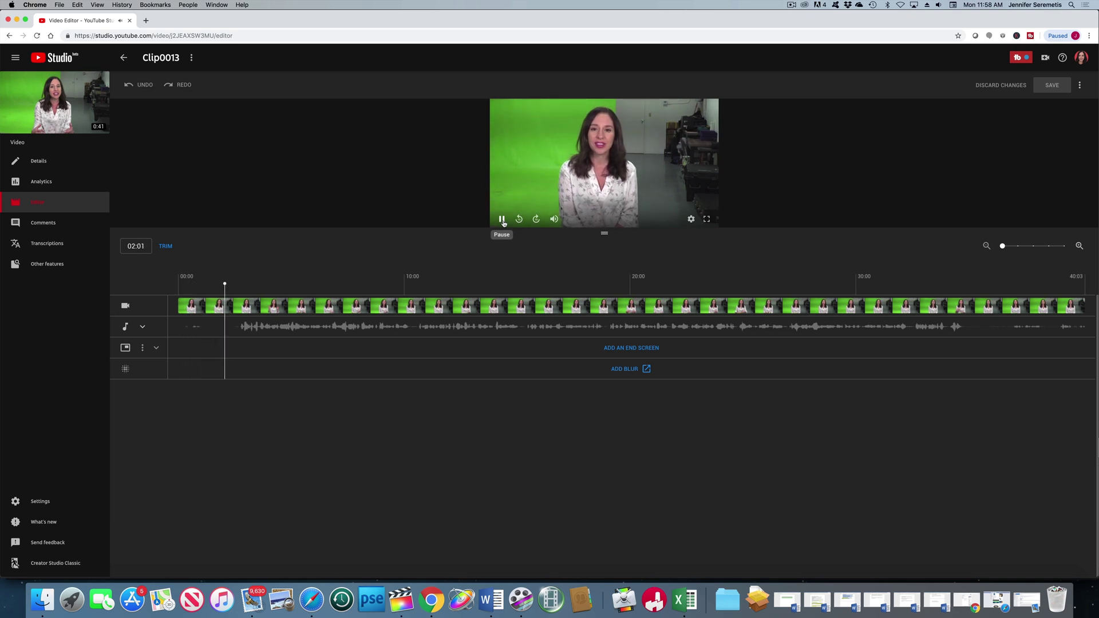
click(502, 219)
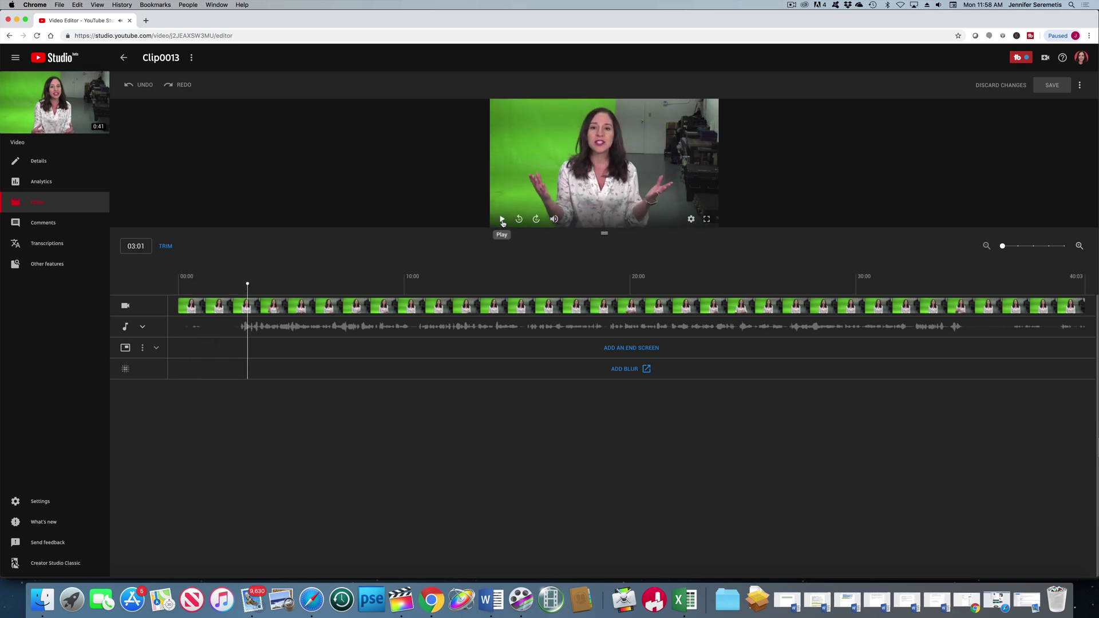
click(230, 307)
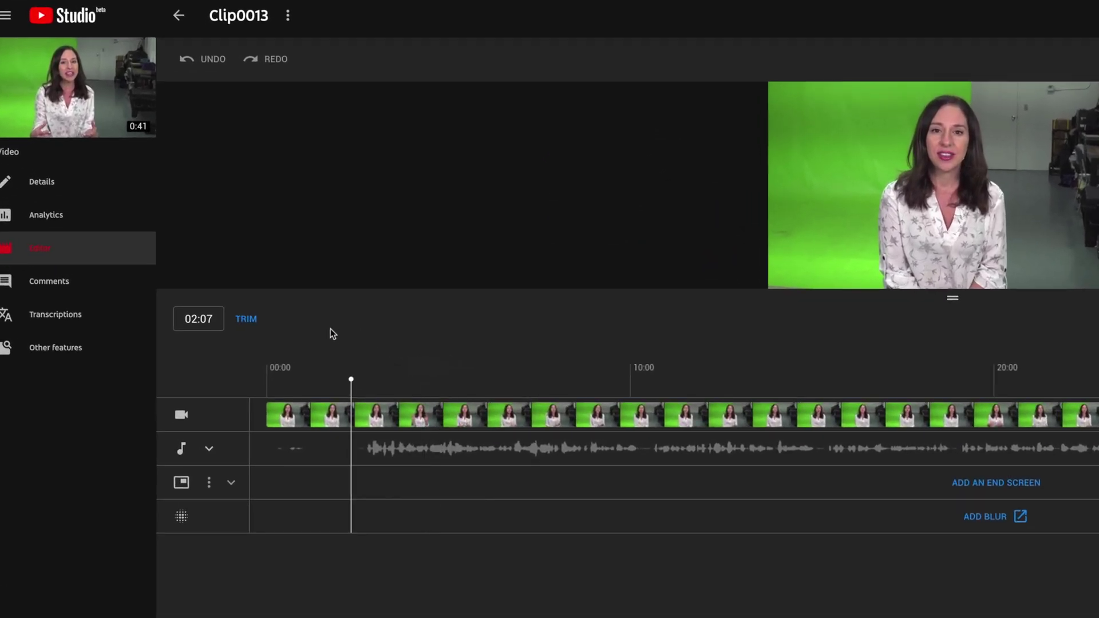
Trim Clip0013 so it starts around 02:12 and ends around 35:00
click(247, 321)
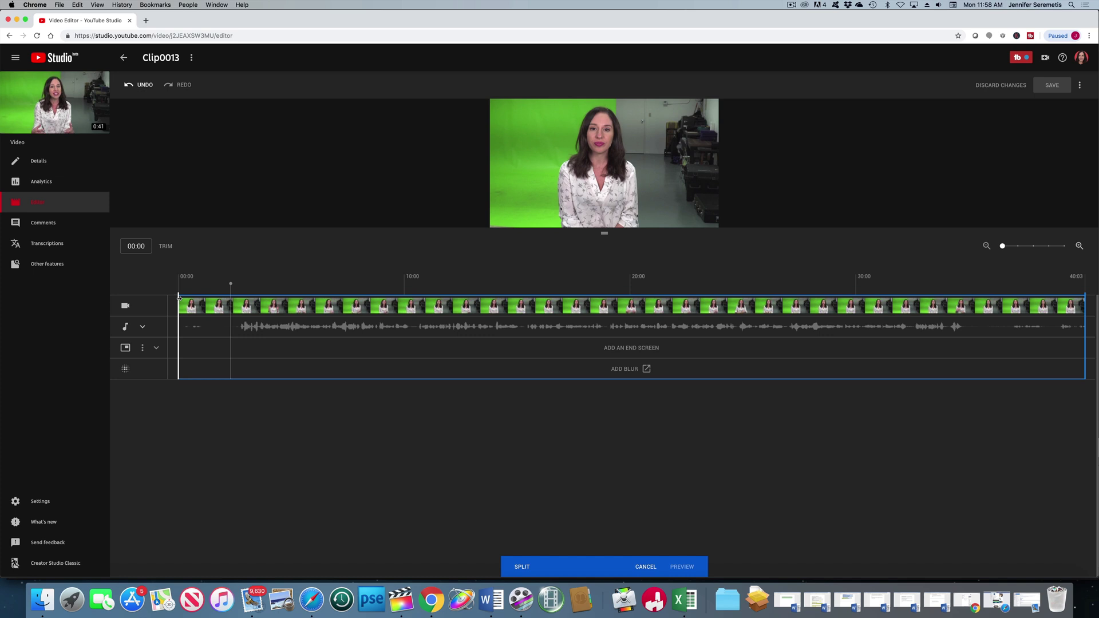
drag(179, 297, 181, 298)
drag(178, 304, 236, 317)
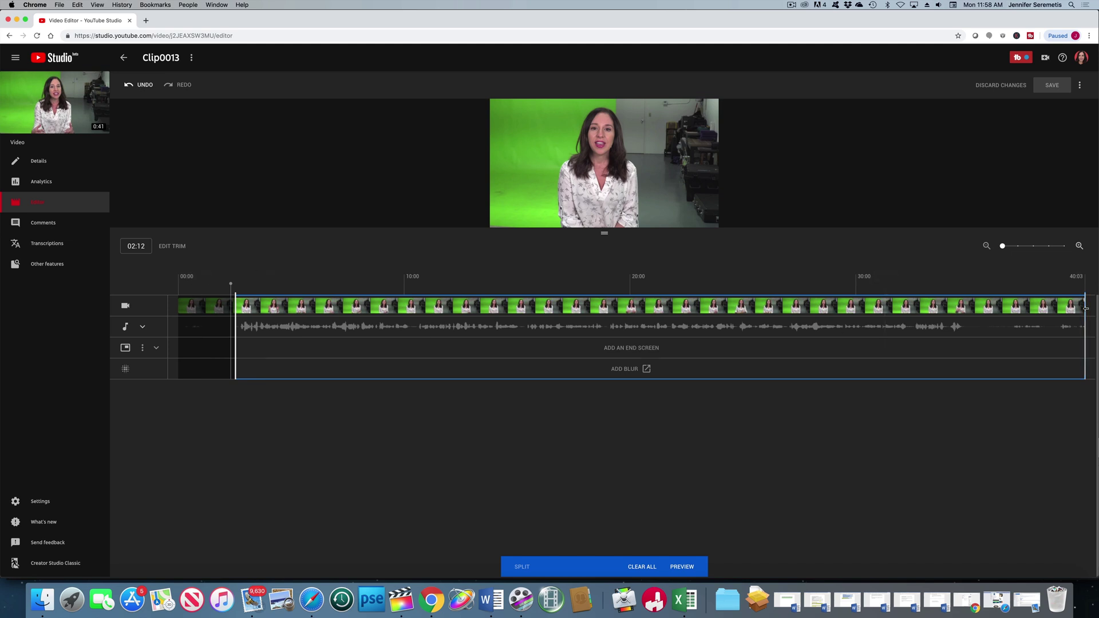
drag(1086, 309, 969, 316)
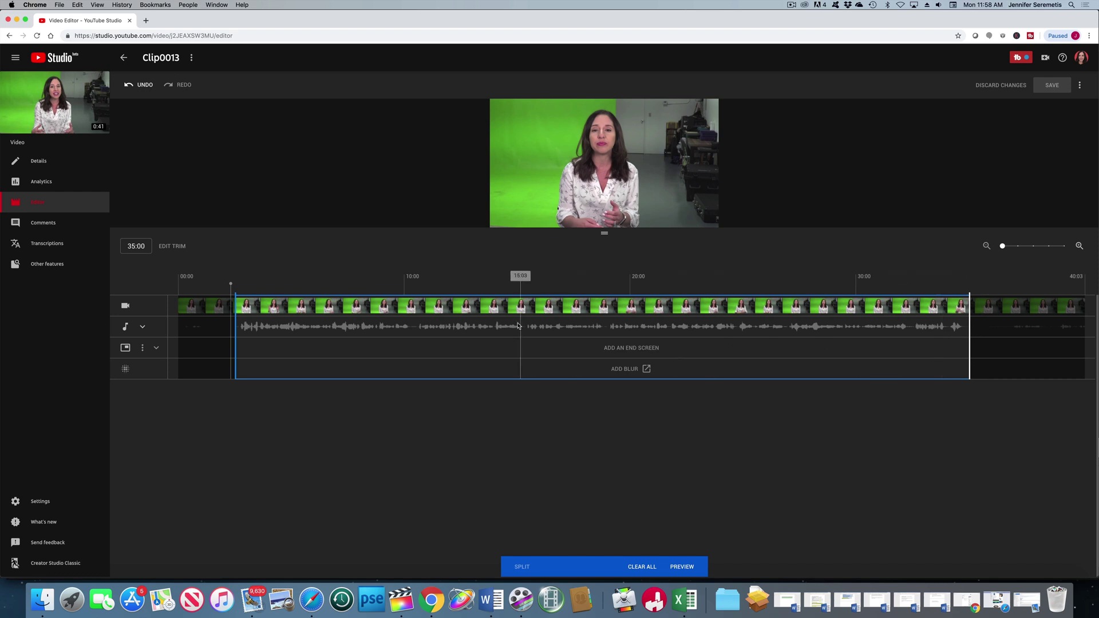
Move the preview to about 15:05 and split the clip there
click(507, 308)
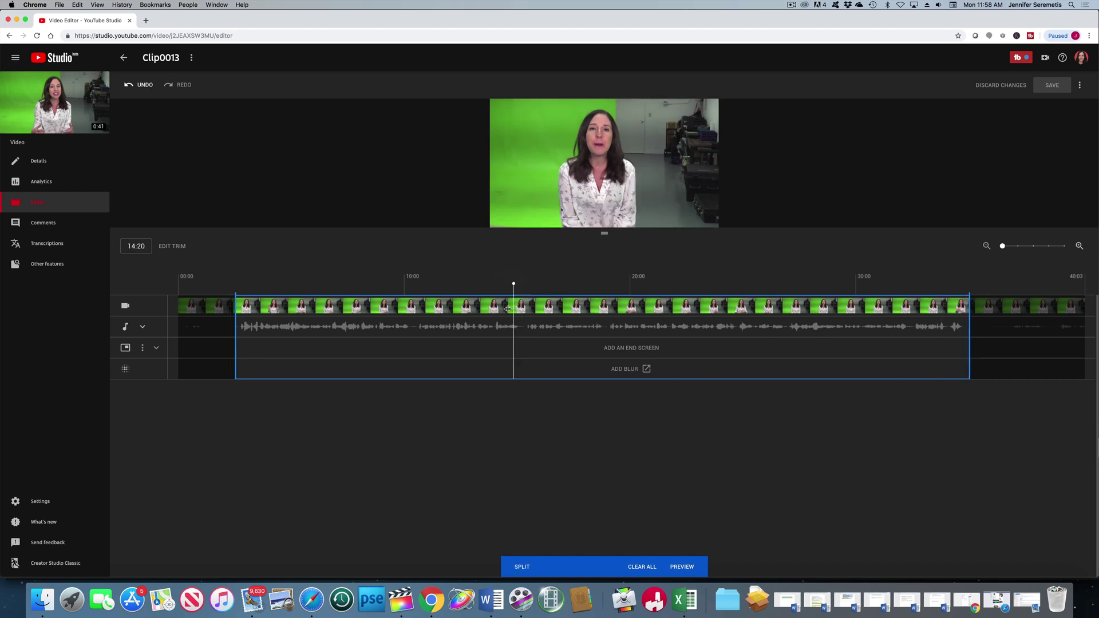
drag(478, 308, 479, 308)
drag(614, 313, 522, 307)
click(521, 568)
Mark 15:05 to 18:07 for removal and apply the trim and cut edits
drag(522, 315, 610, 328)
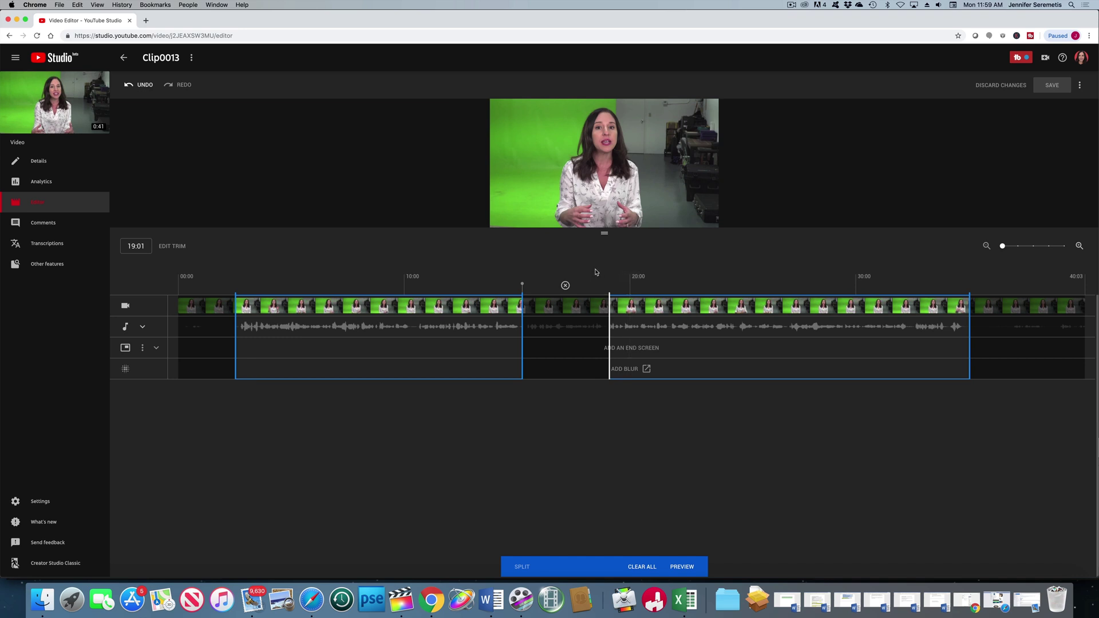
click(565, 285)
click(690, 568)
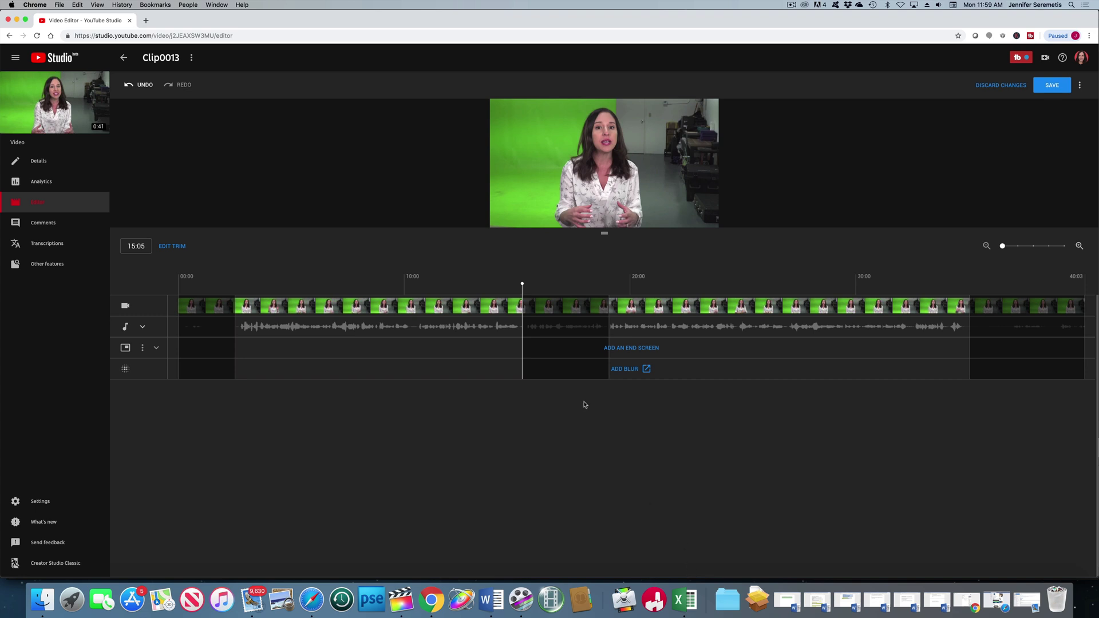
Jump the preview to 01:23, play the edited clip, and rewind to its start
mouse_move(598, 224)
click(223, 324)
mouse_move(499, 220)
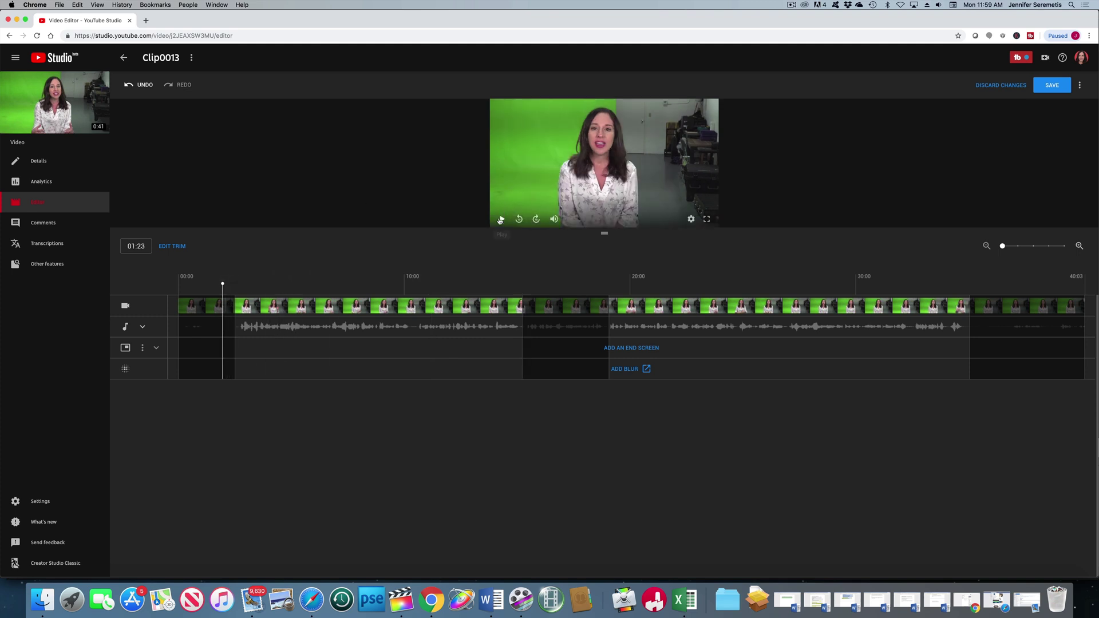
click(501, 220)
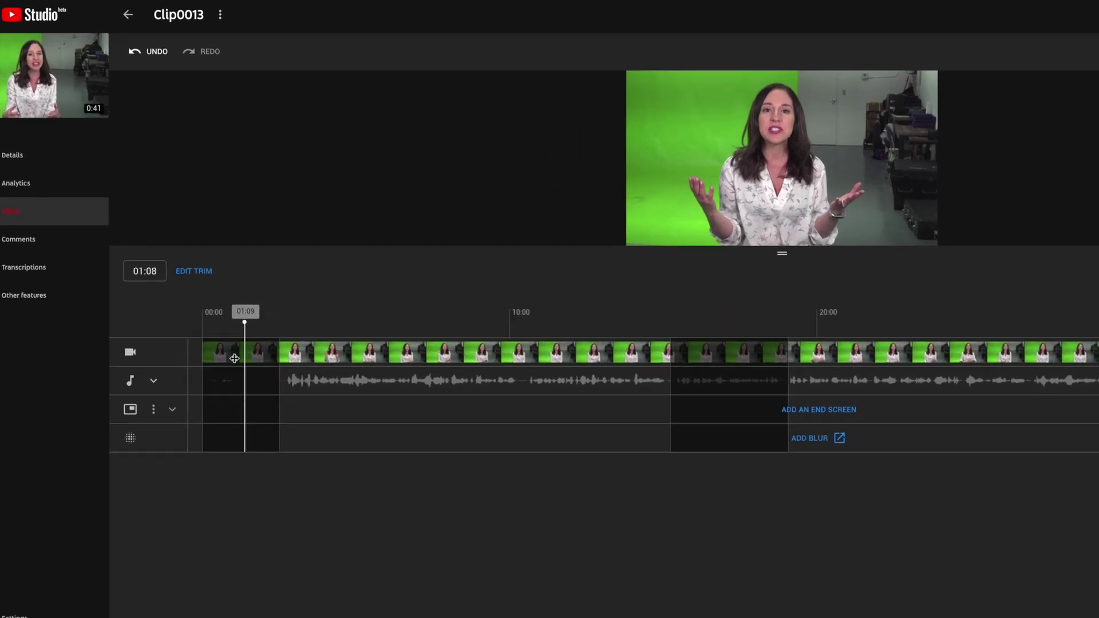
drag(235, 359, 197, 358)
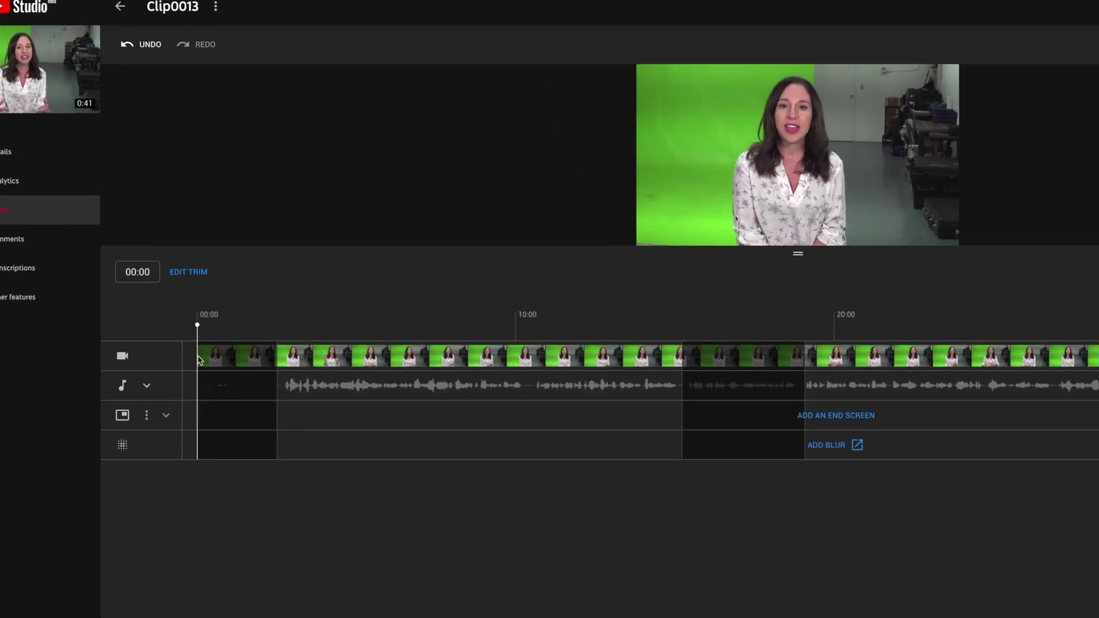
Play the trimmed preview around 14:10, stop it, and expand the audio track
mouse_move(690, 206)
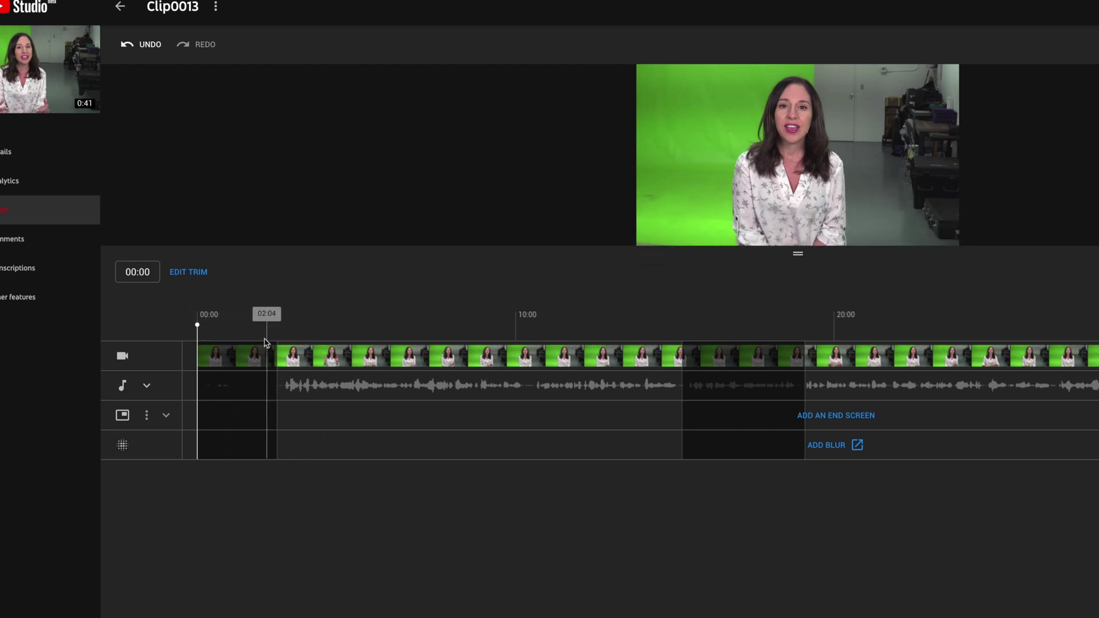
mouse_move(660, 236)
click(654, 235)
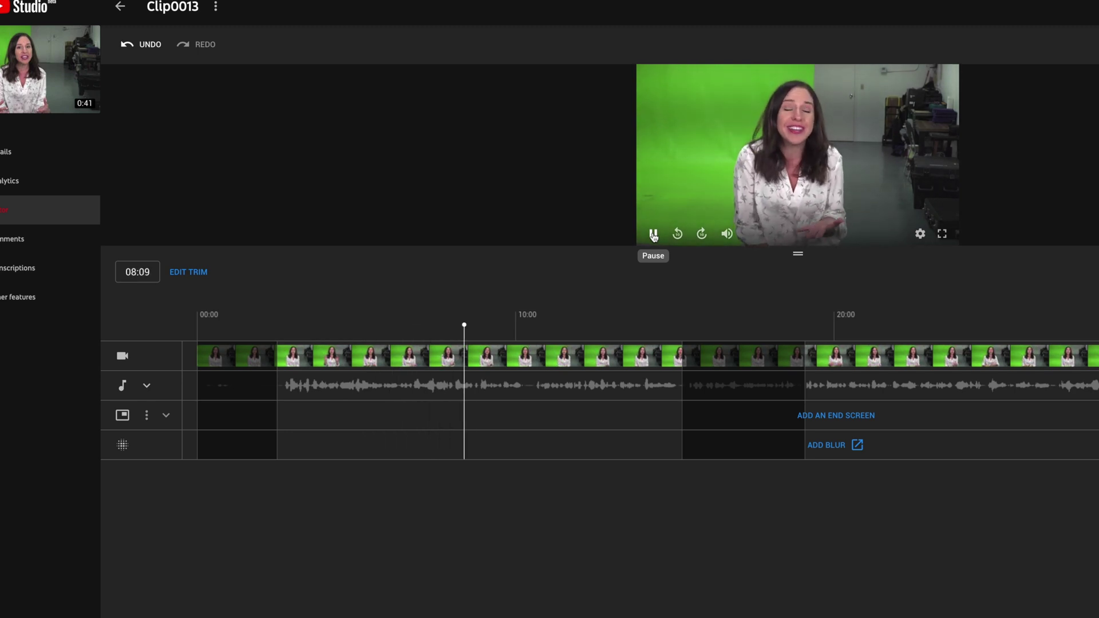
click(658, 321)
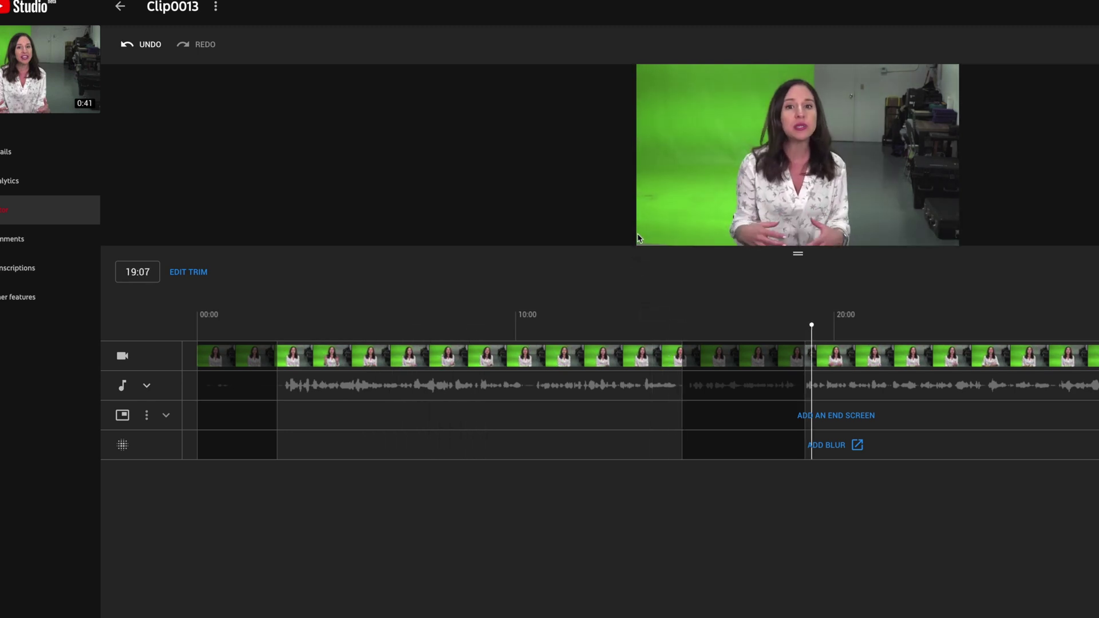
click(655, 358)
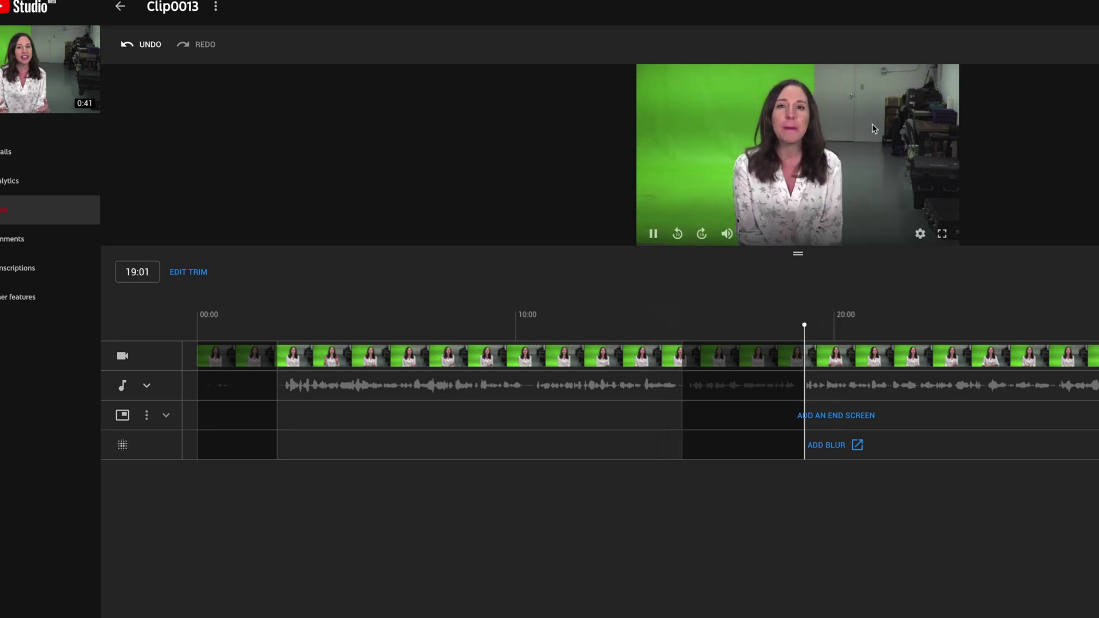
click(653, 234)
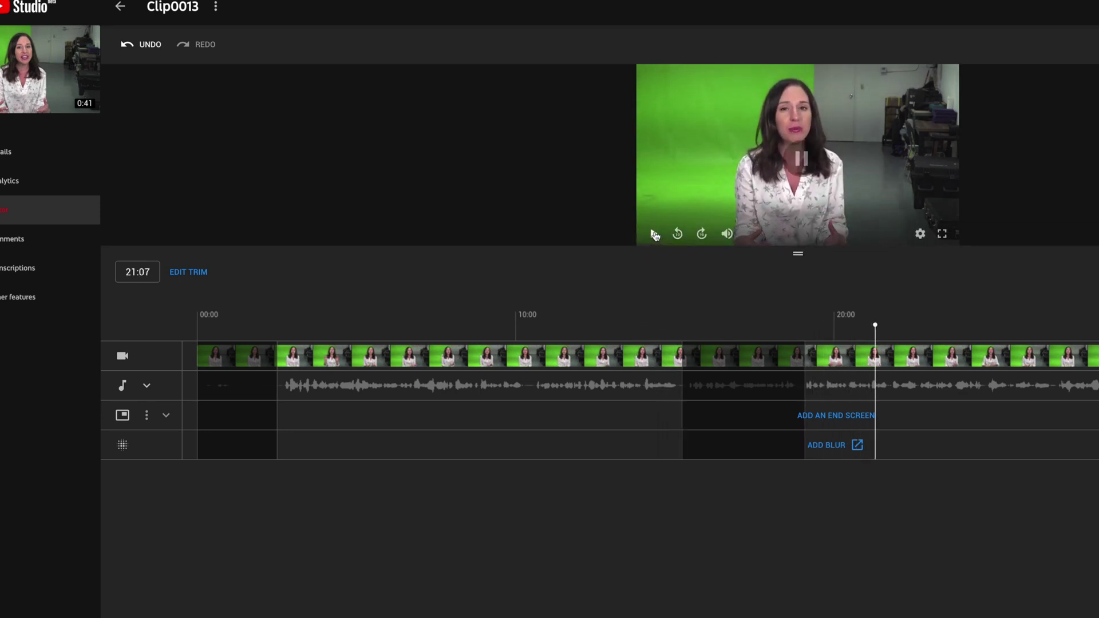
click(146, 388)
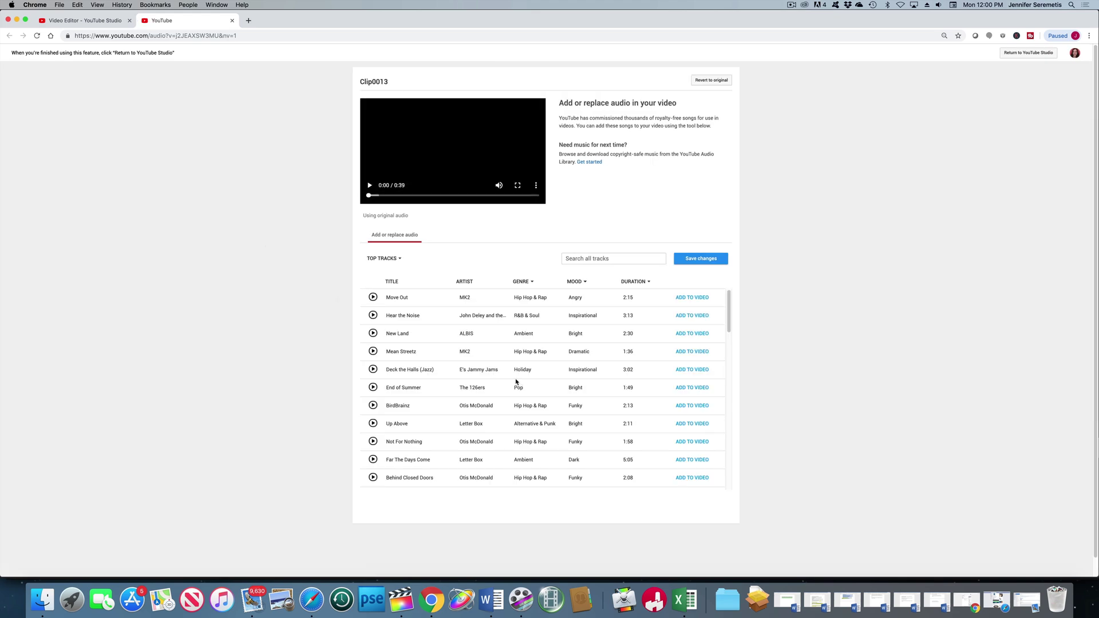
Scroll the royalty-free track list and look over the genre, mood and duration filters
scroll(515, 381, down, 15)
scroll(517, 381, down, 15)
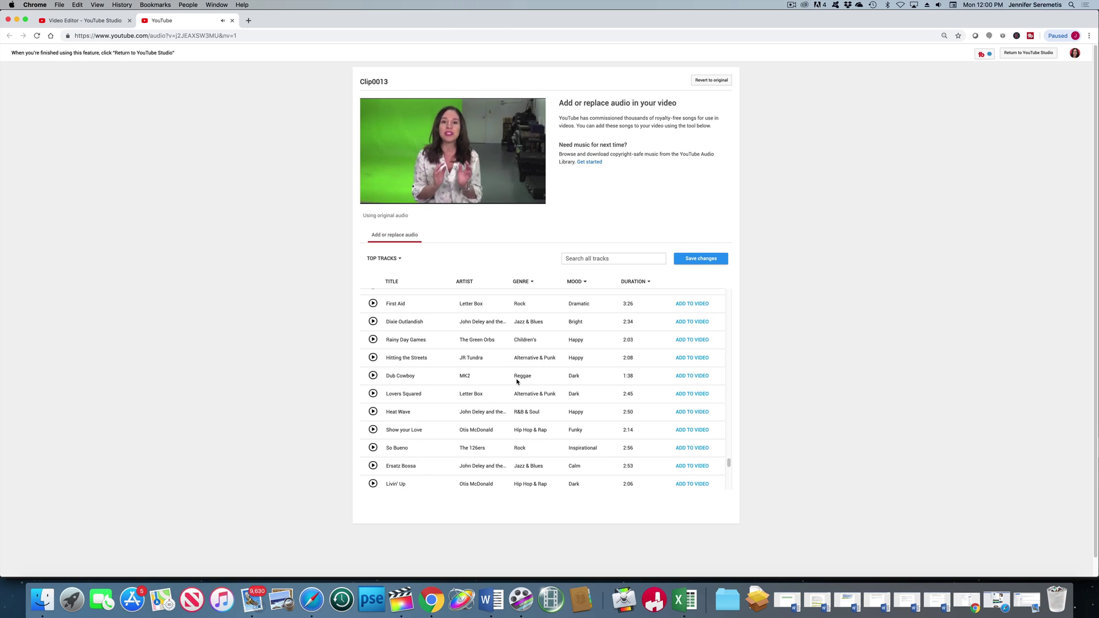
scroll(517, 380, up, 20)
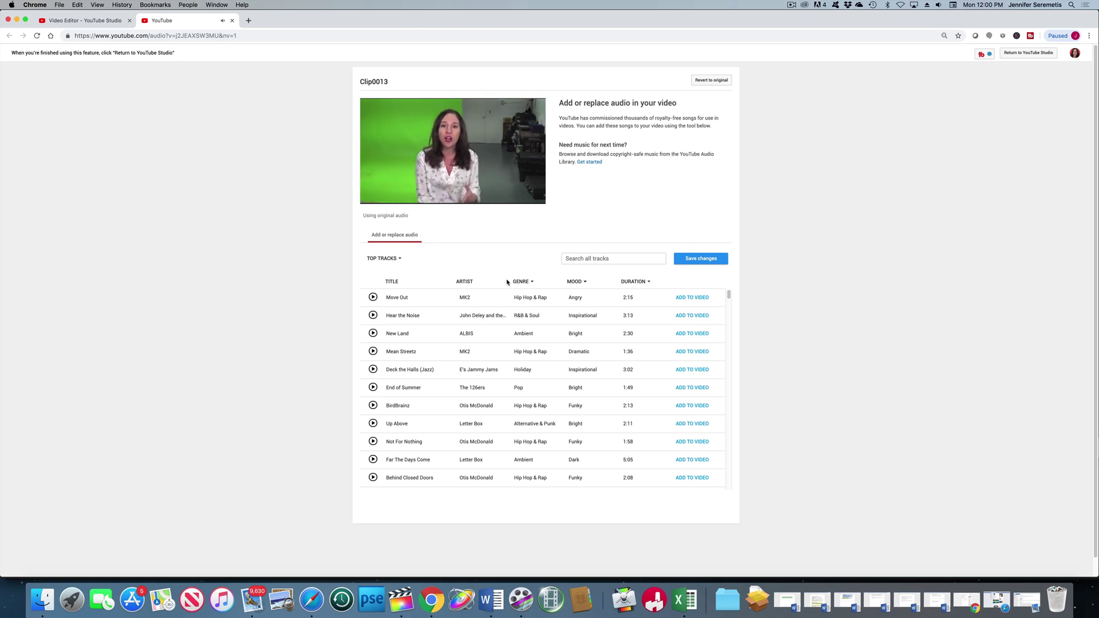
click(532, 283)
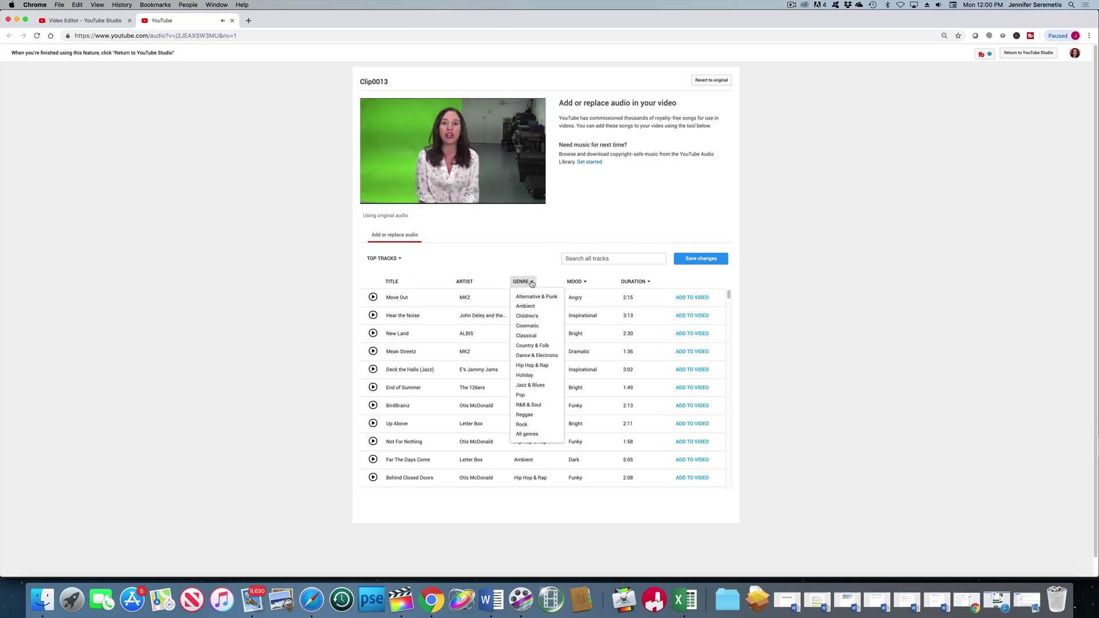
click(584, 282)
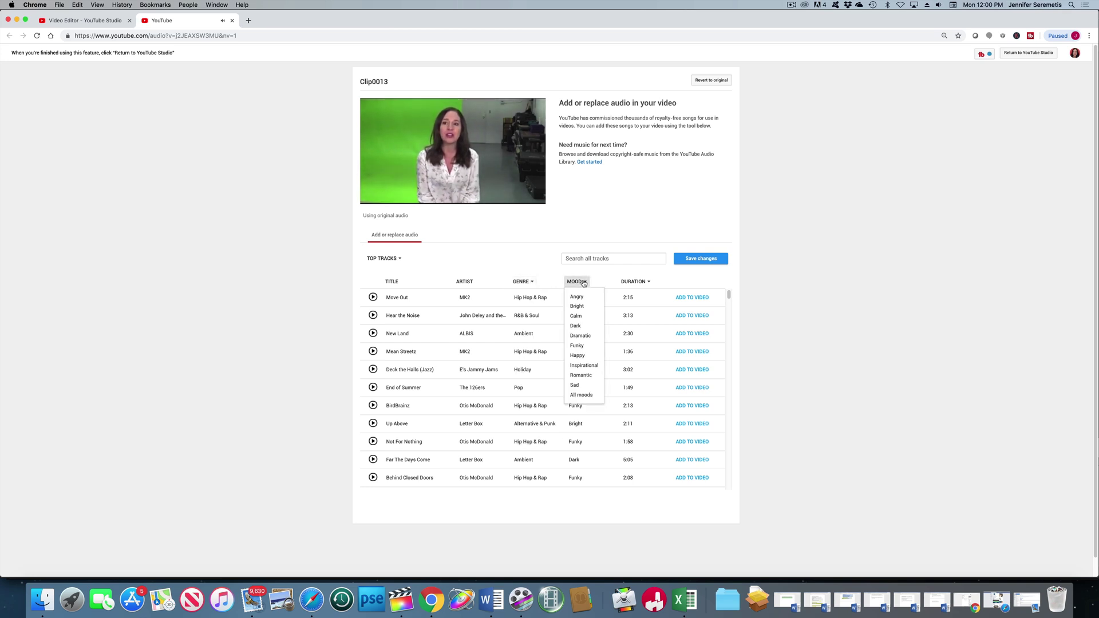
click(642, 283)
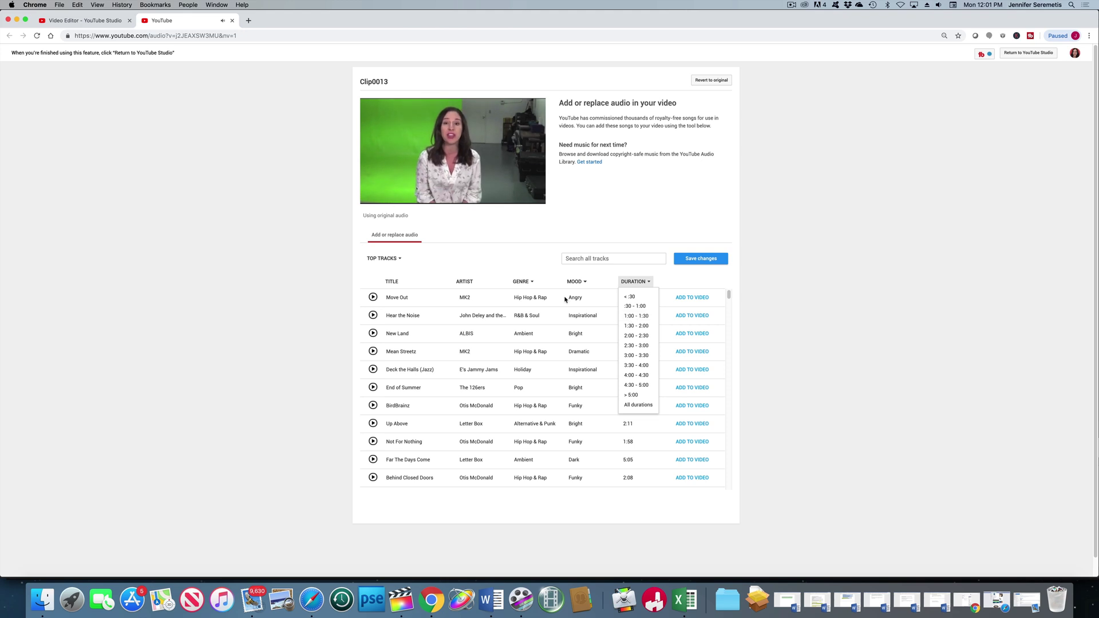
Filter tracks to Pop genre, sample End of Summer, then narrow to Happy mood
click(532, 283)
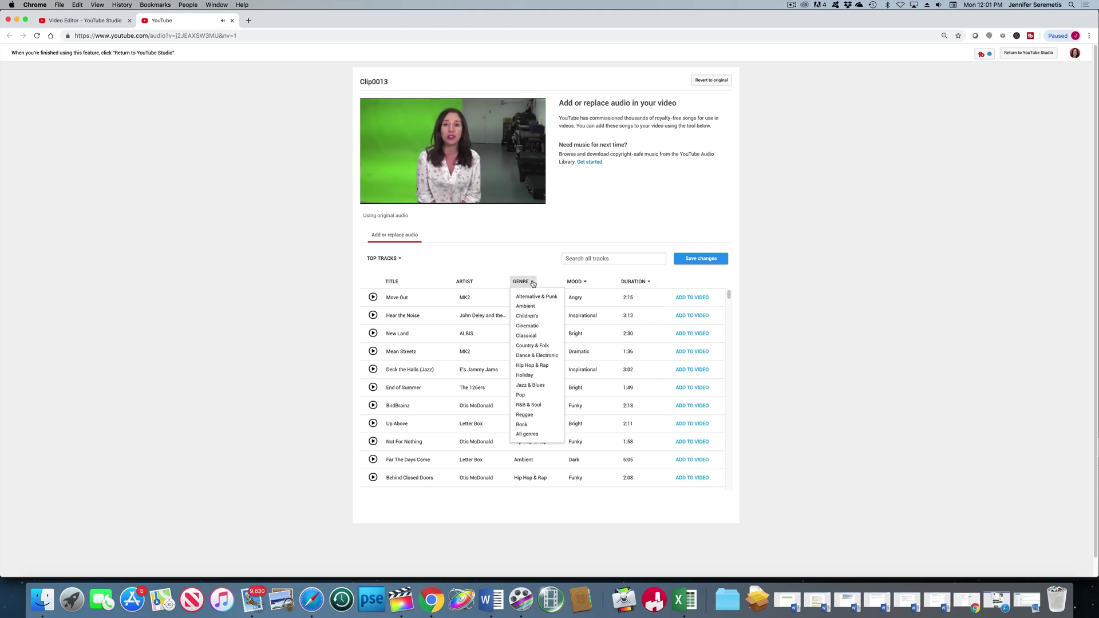
click(530, 397)
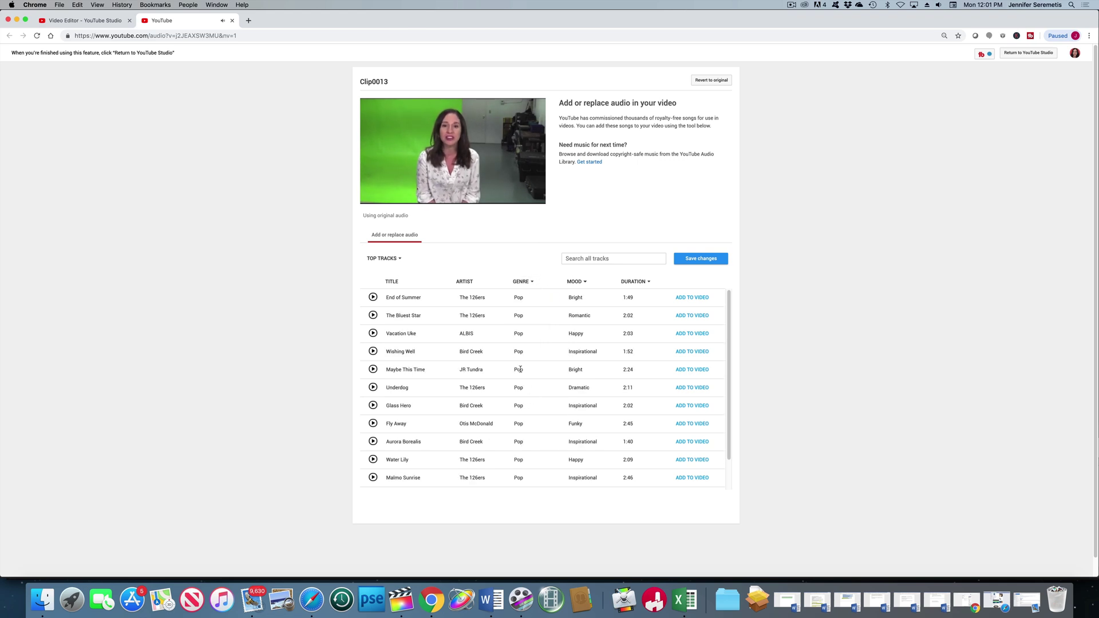
click(373, 297)
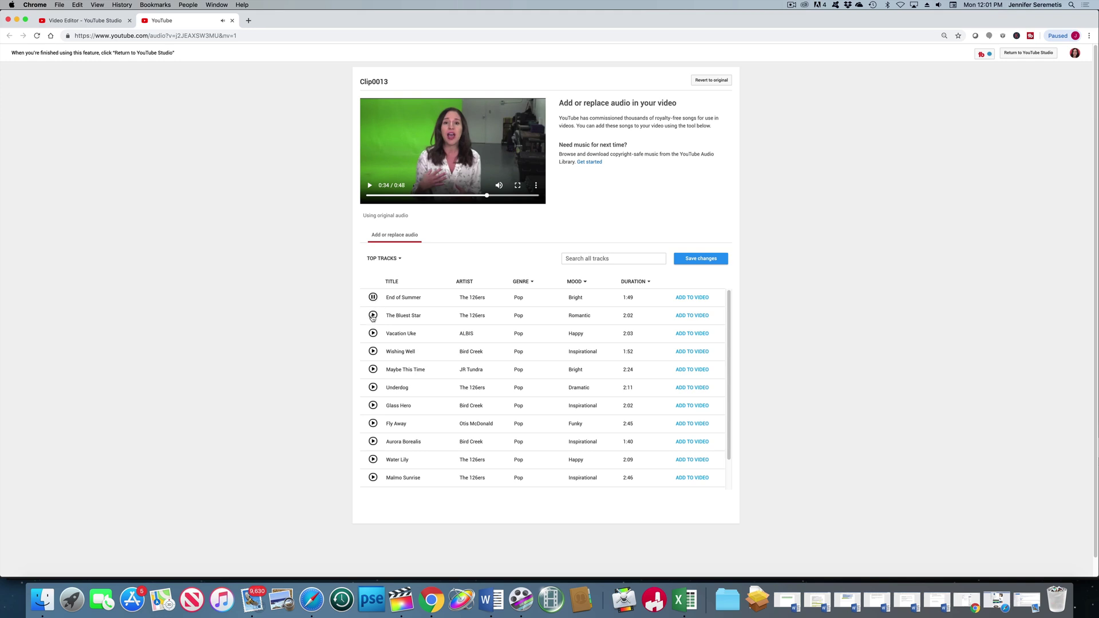
click(577, 282)
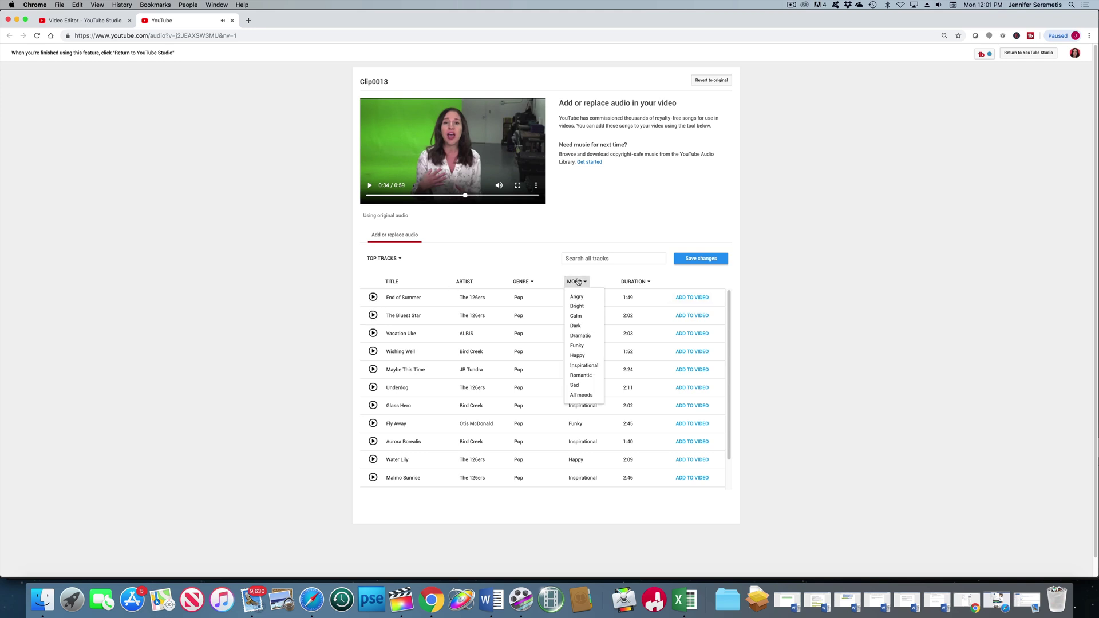
click(585, 355)
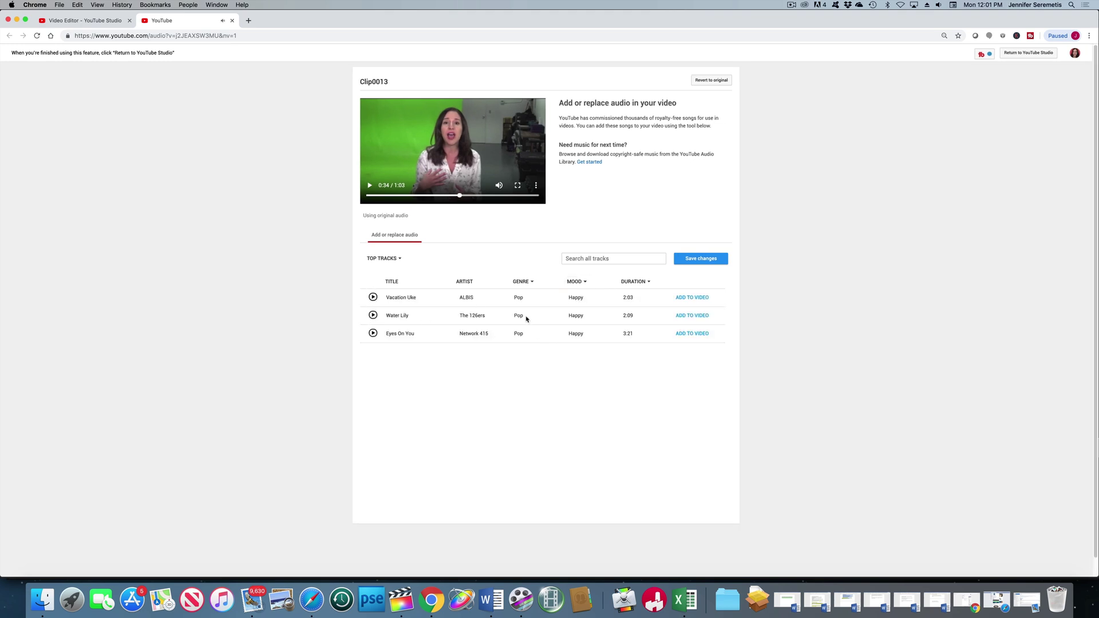
Add Vacation Uke to the video, align its audio bar to start at 0:00, and play
click(698, 298)
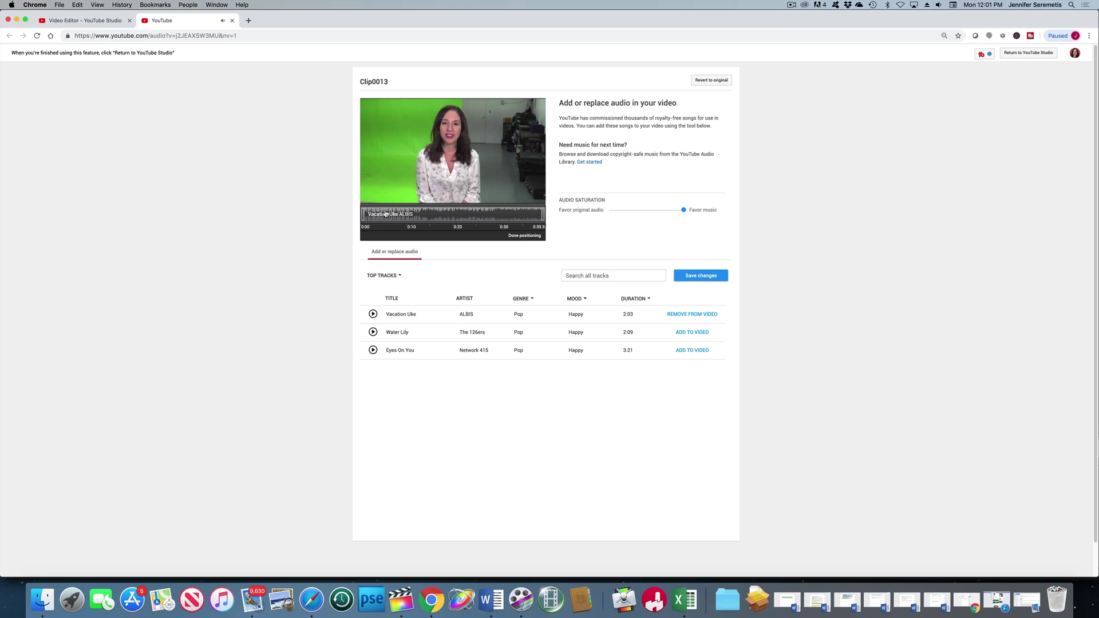
mouse_move(377, 197)
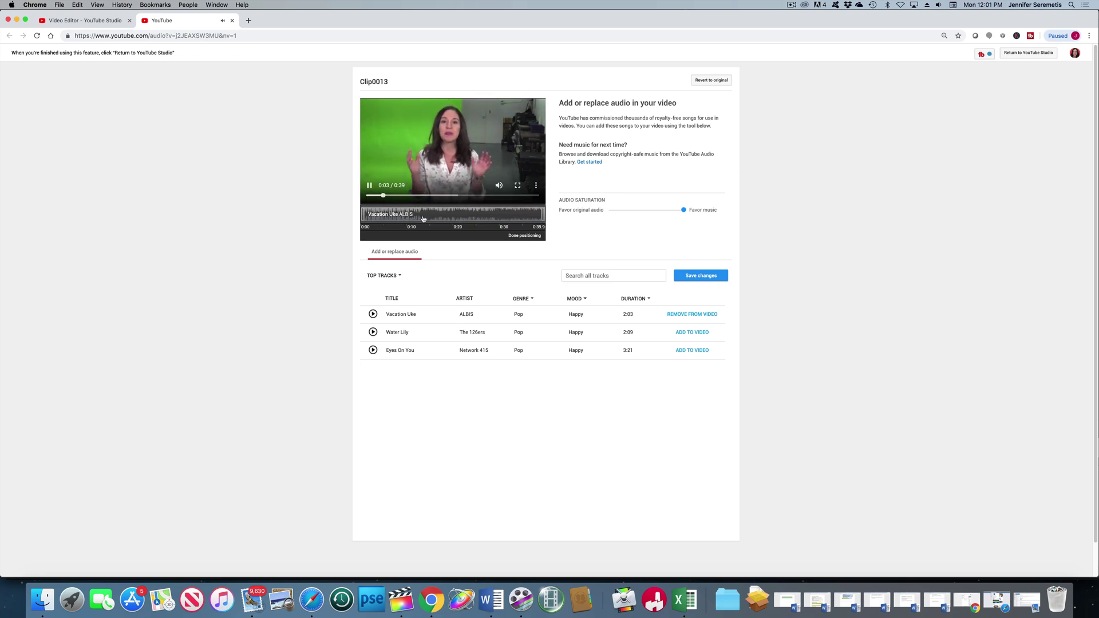
click(369, 186)
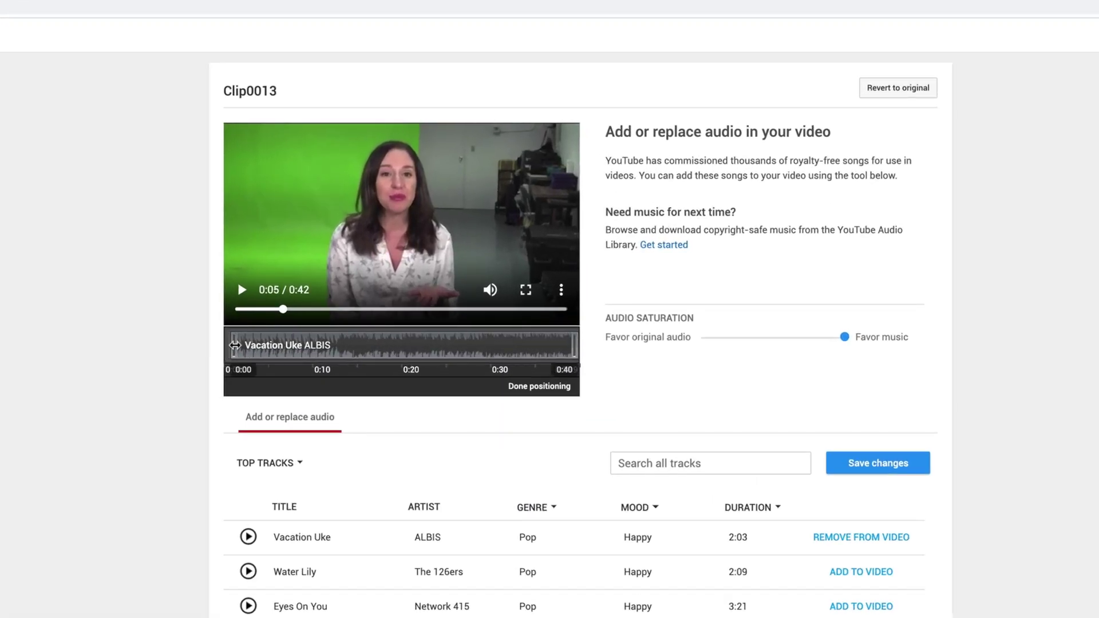
drag(235, 345, 288, 342)
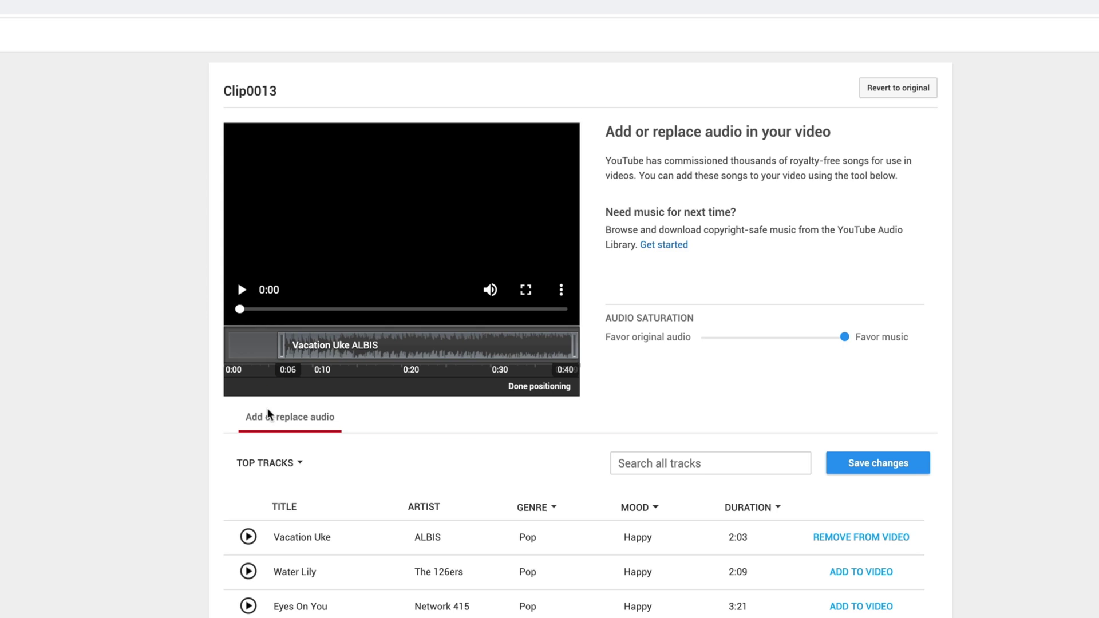
drag(380, 345, 337, 344)
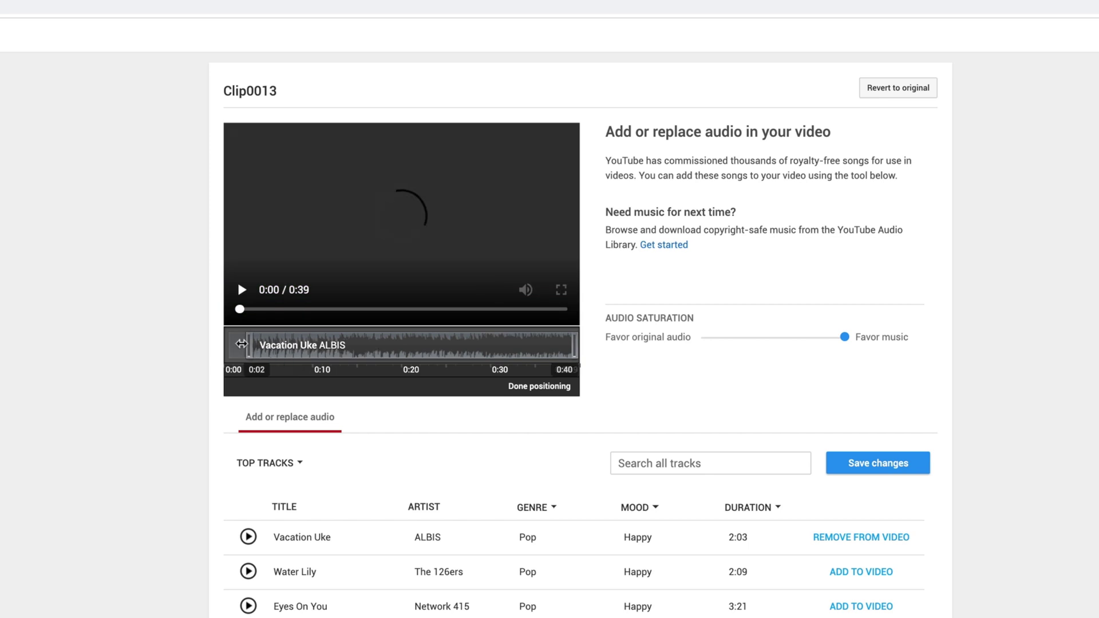
drag(241, 344, 222, 341)
click(241, 292)
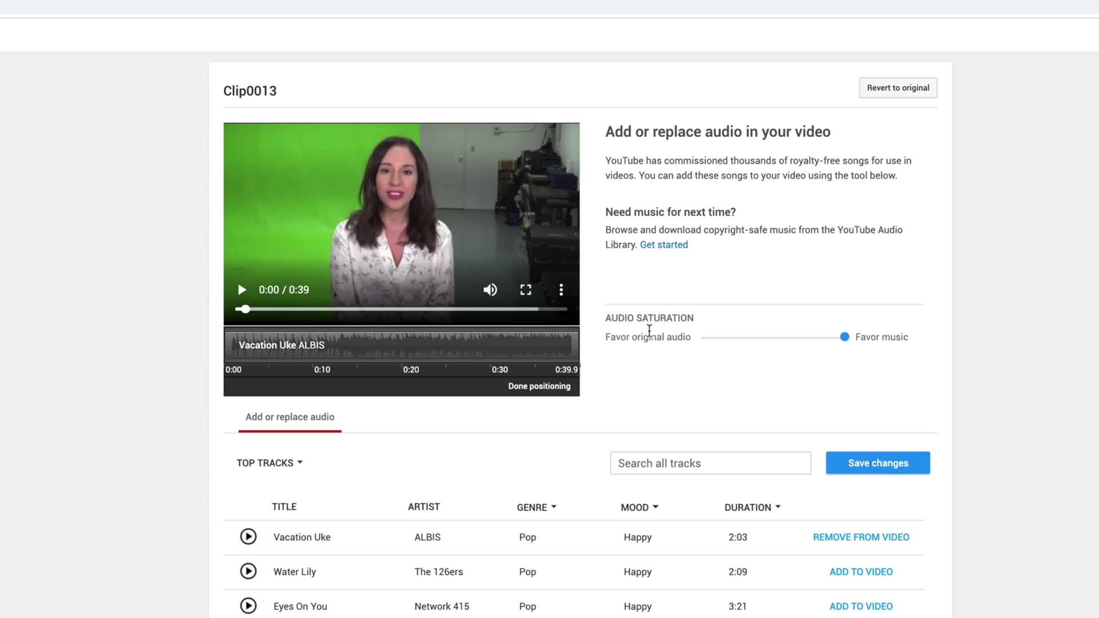
Balance original audio against Vacation Uke with the mix slider while replaying the preview
drag(841, 339, 696, 346)
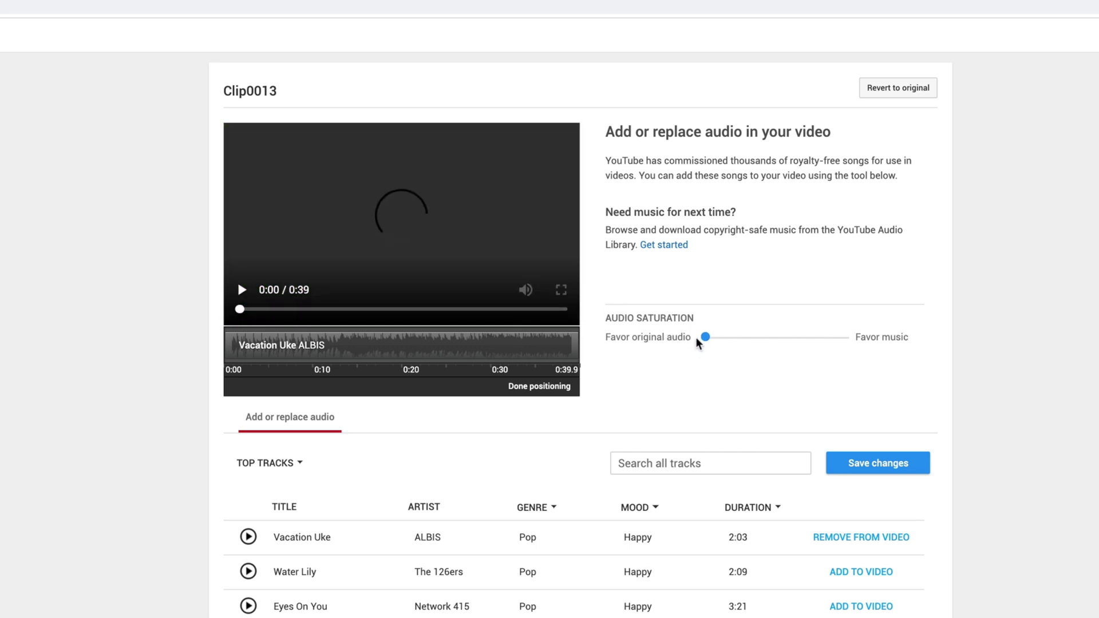
drag(761, 348, 832, 354)
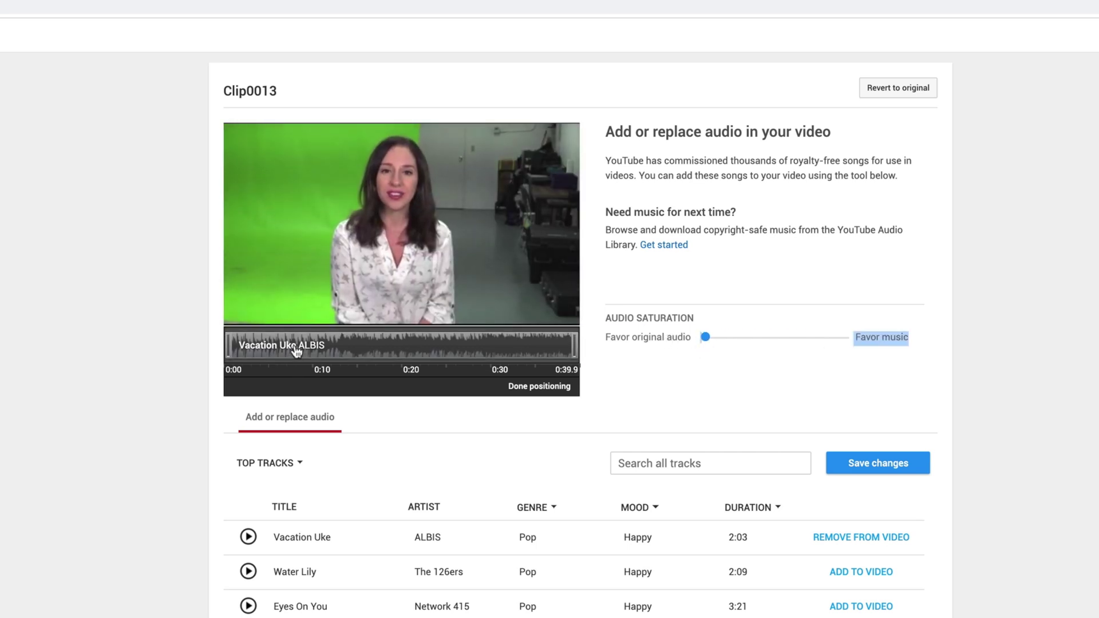
click(713, 339)
click(731, 338)
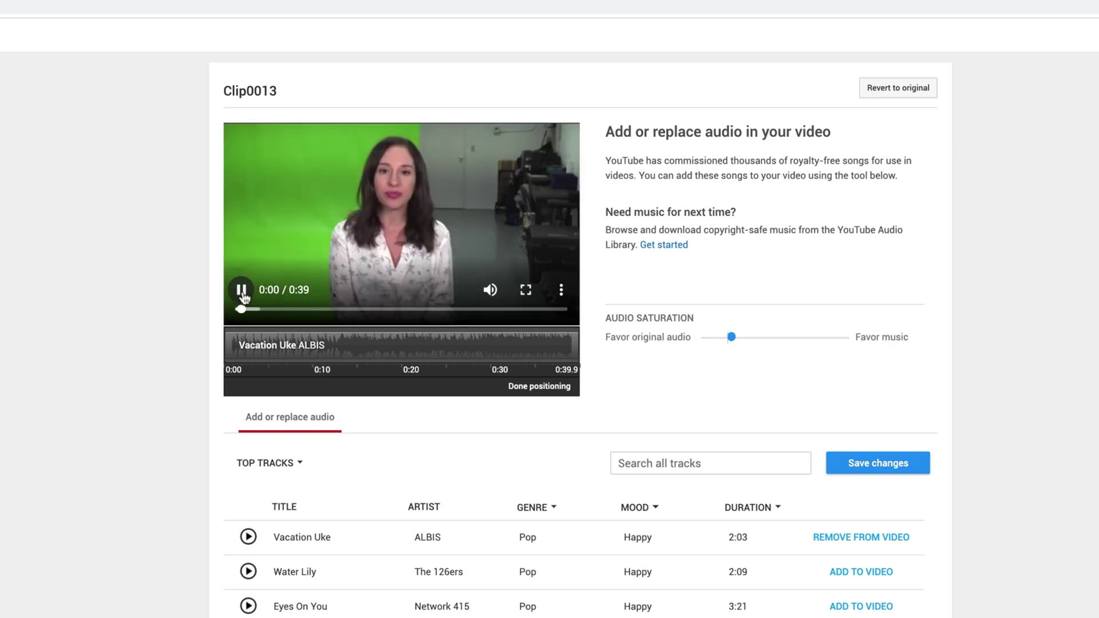
click(240, 291)
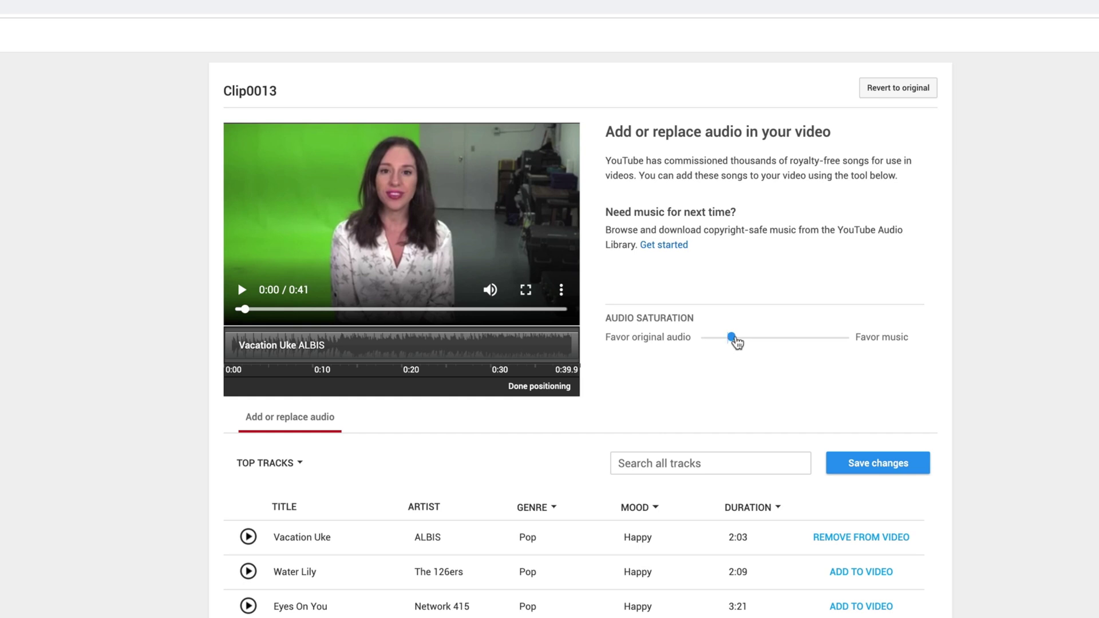
drag(734, 341, 697, 352)
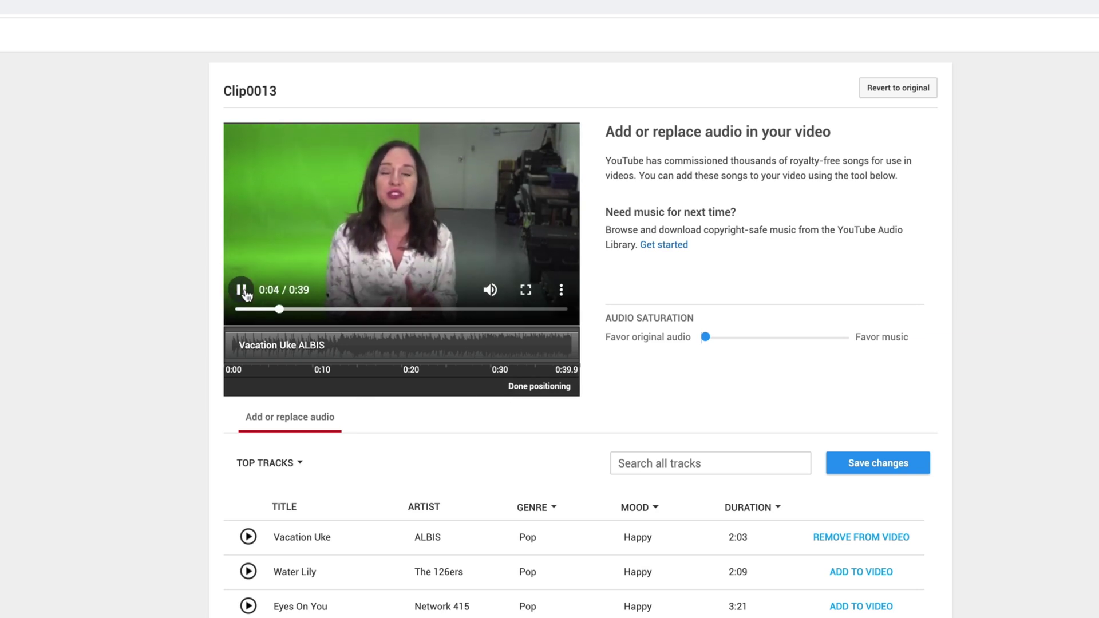
click(242, 291)
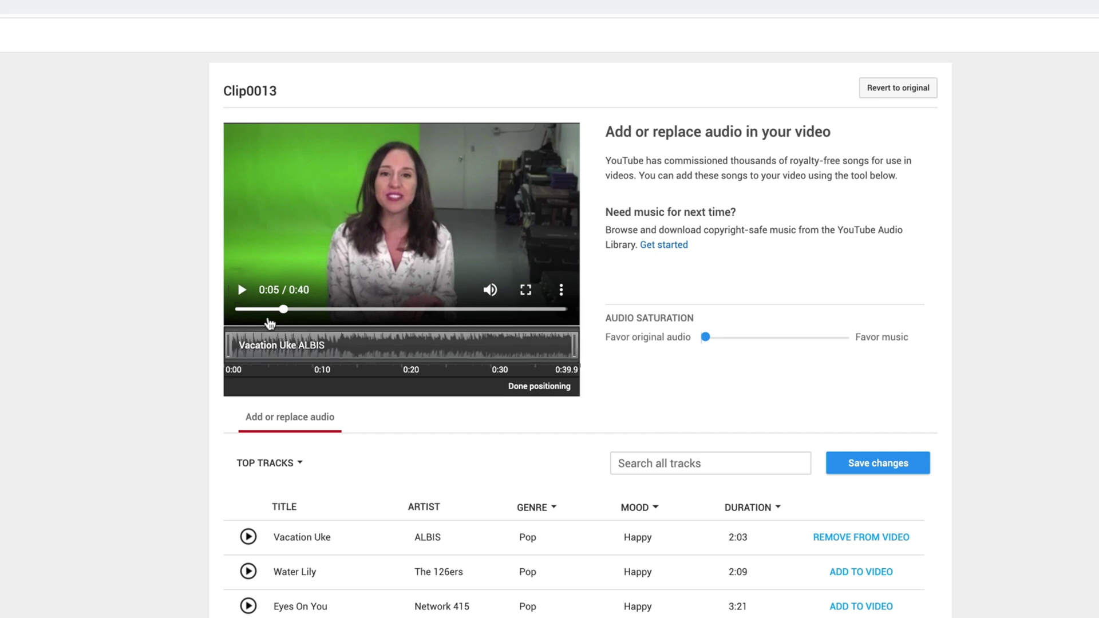
drag(280, 310, 240, 310)
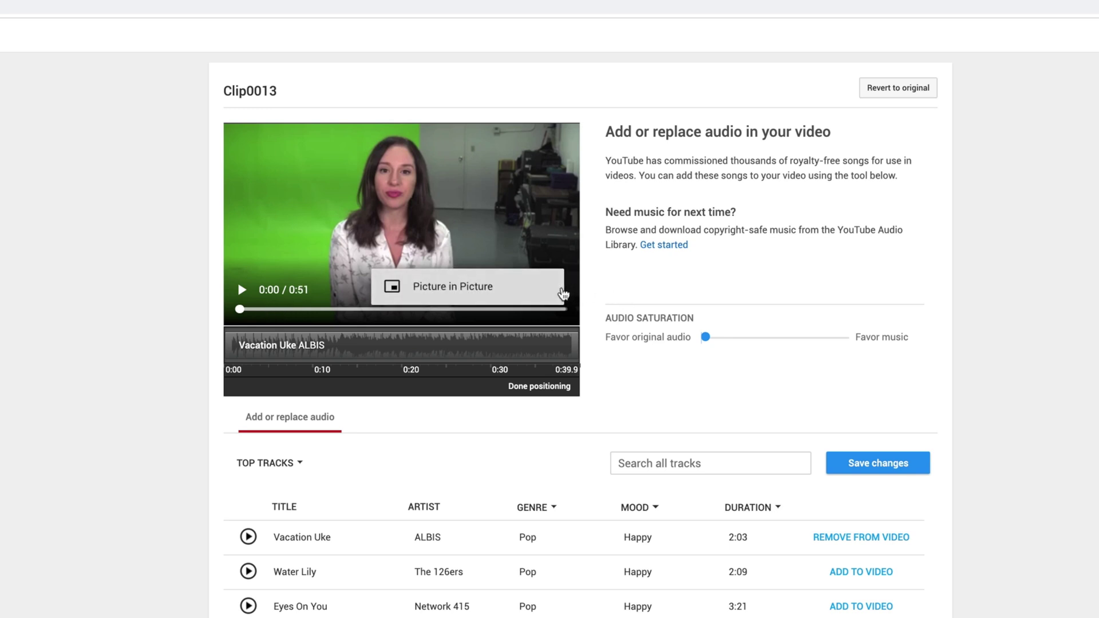
click(909, 290)
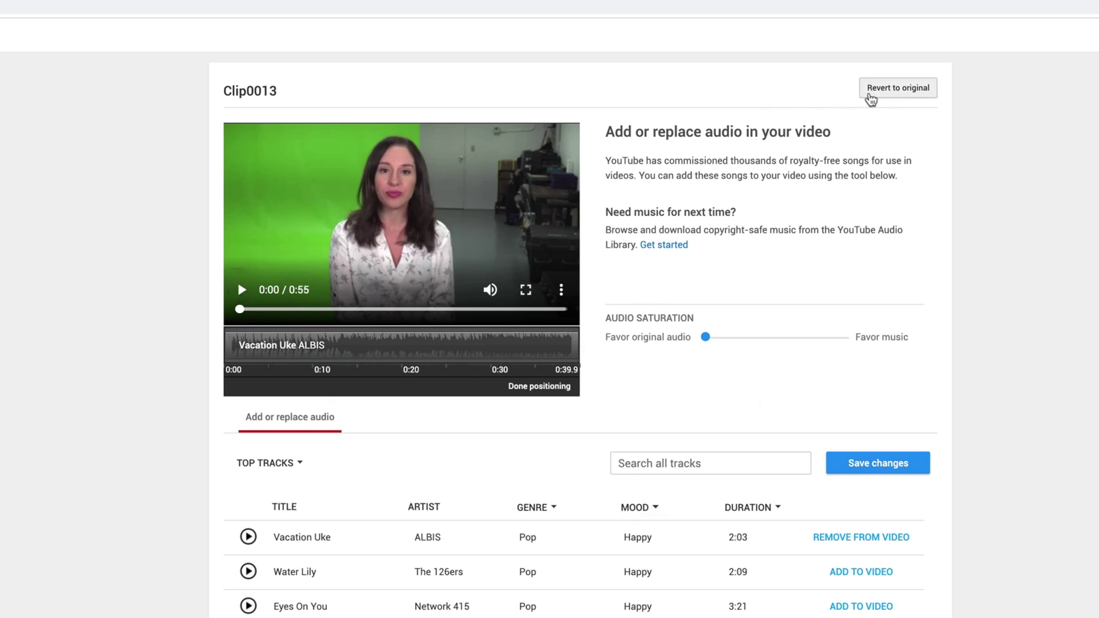
Revert Clip0013 to its original audio, save, and close the audio tool tab
click(874, 93)
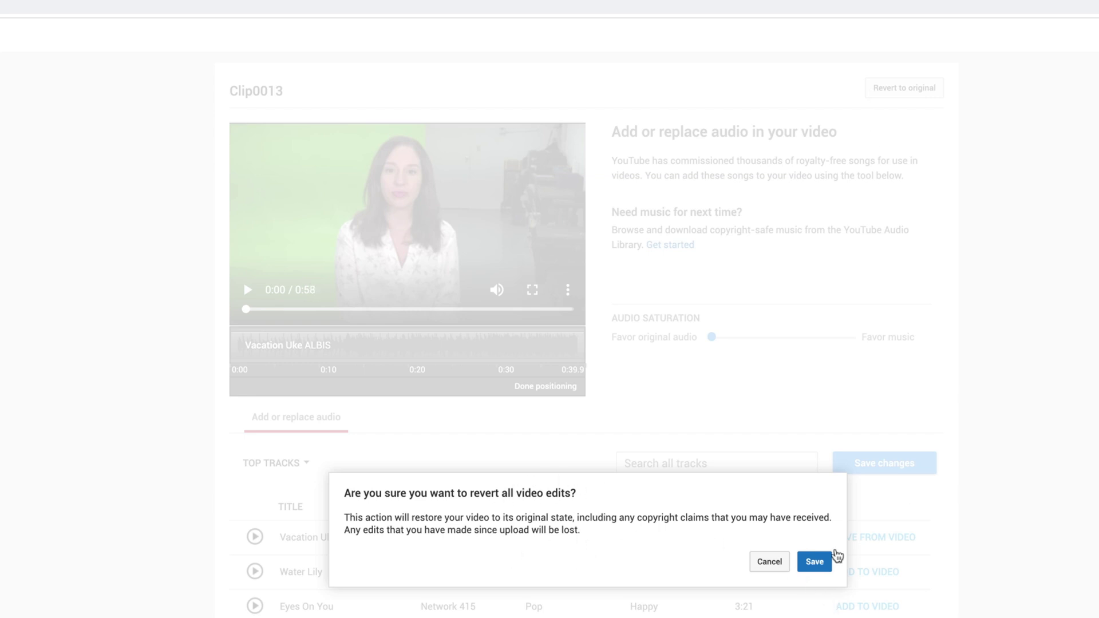
click(815, 563)
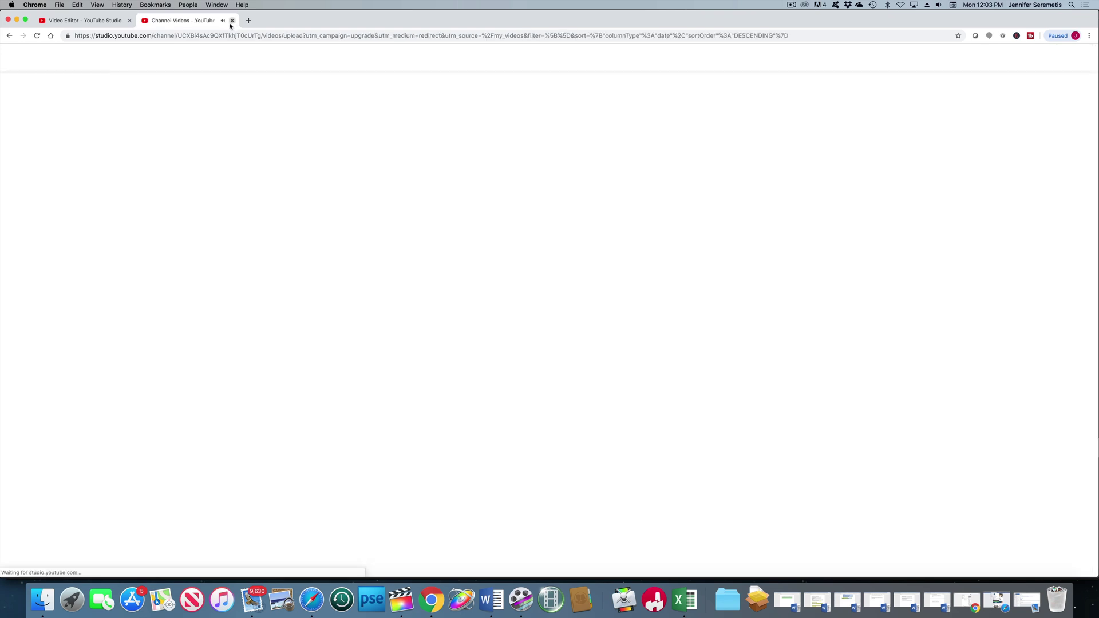
click(231, 22)
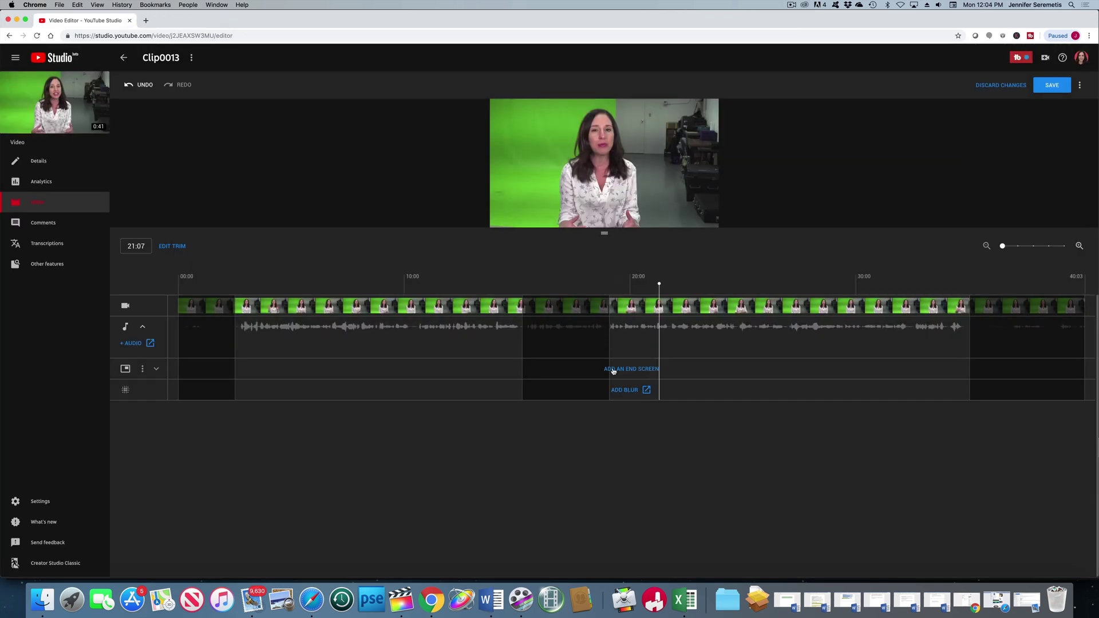
Apply the '2 videos or playlists, 1 subscribe' end screen template
click(618, 371)
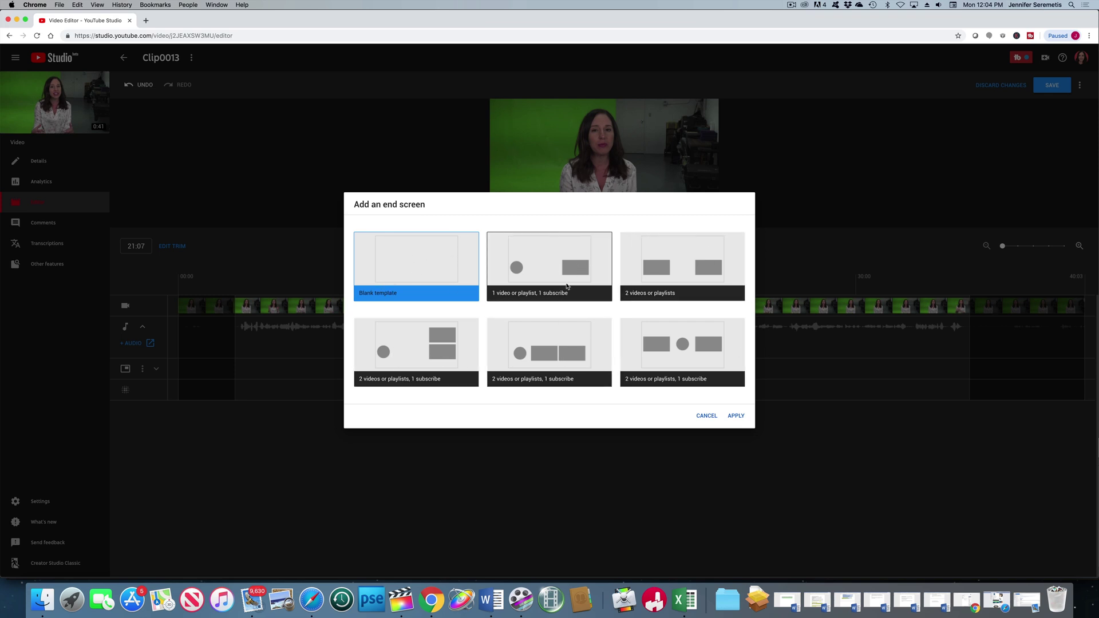
click(574, 352)
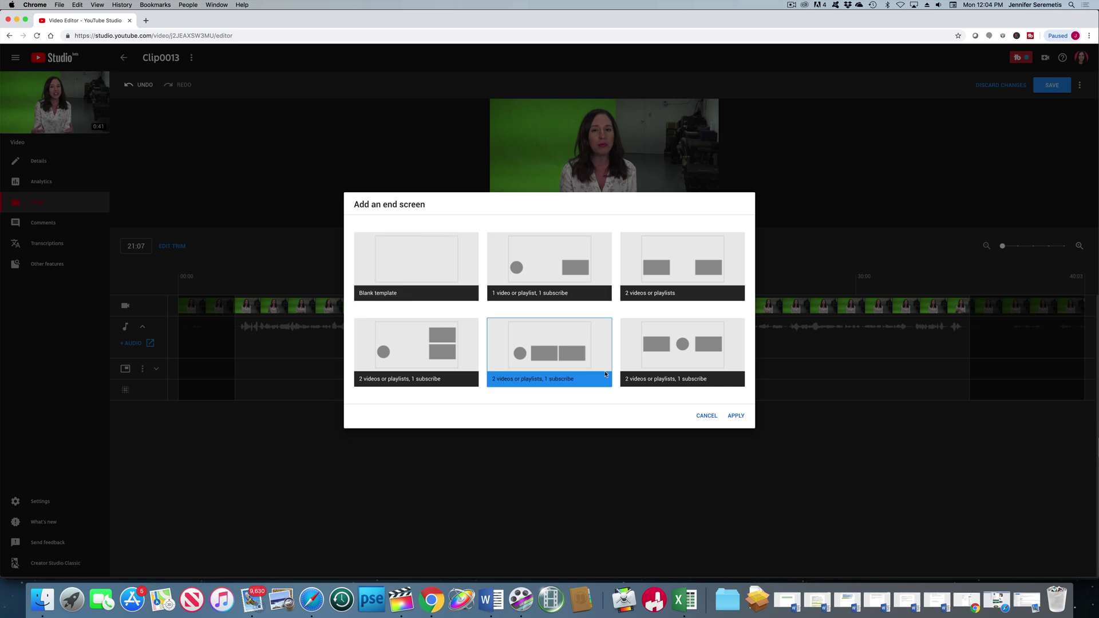
click(735, 416)
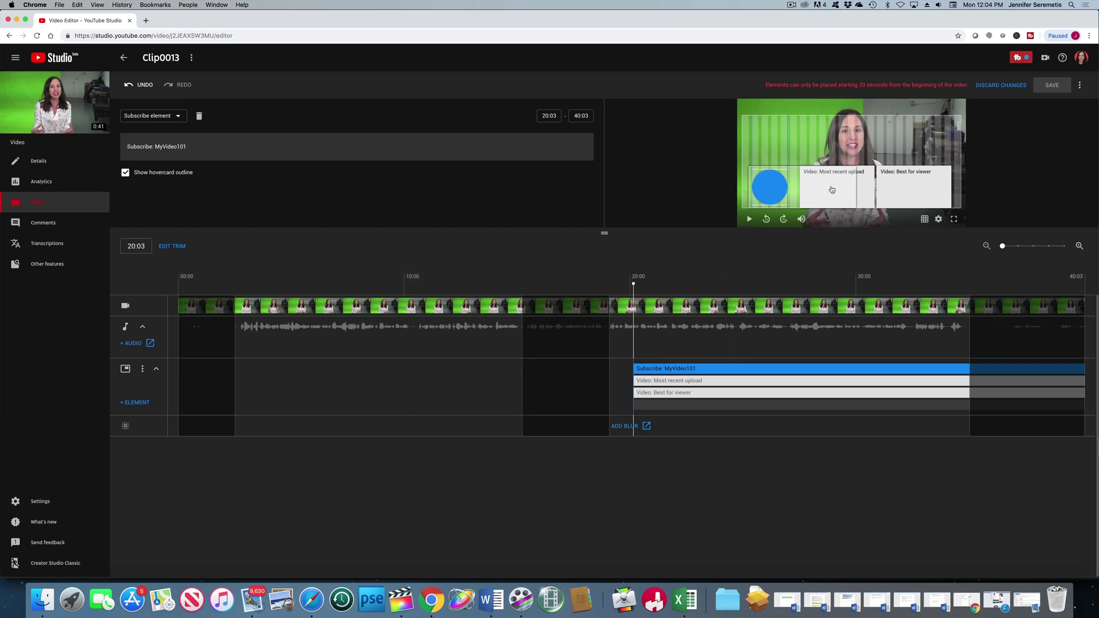
Select the Most recent upload element and change its type to a specific Video
click(890, 181)
click(808, 185)
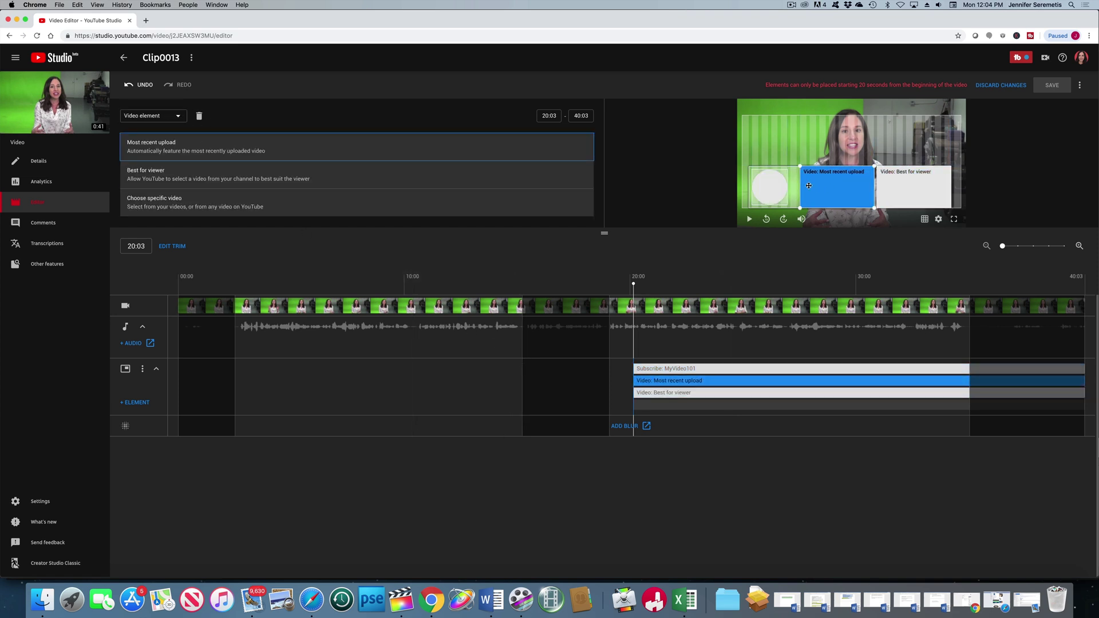
click(768, 187)
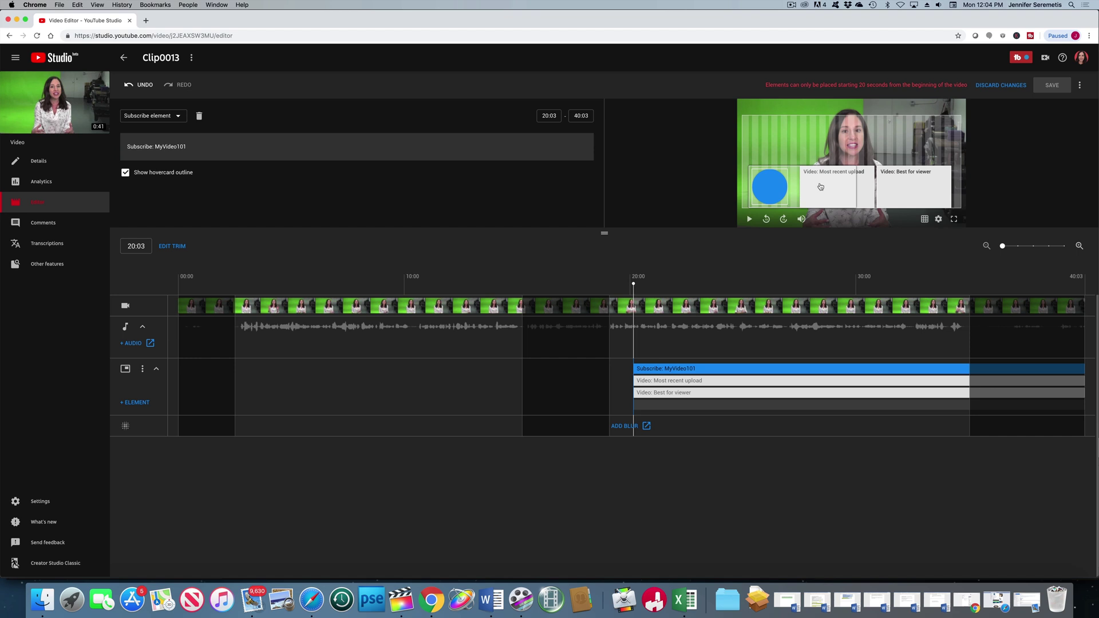
click(889, 187)
click(830, 188)
click(767, 187)
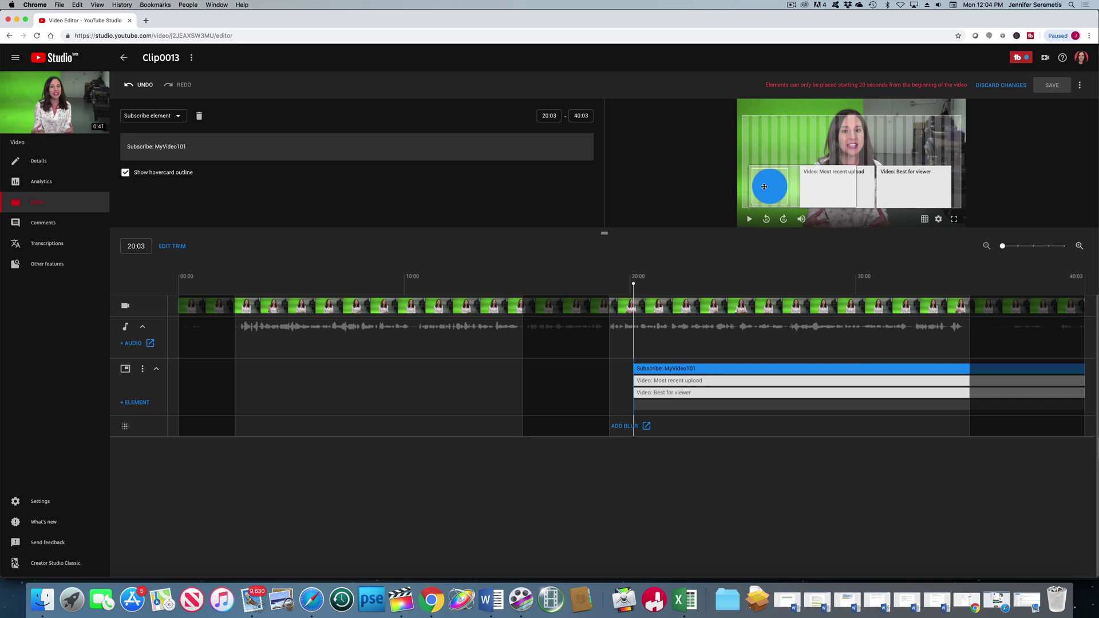
click(839, 198)
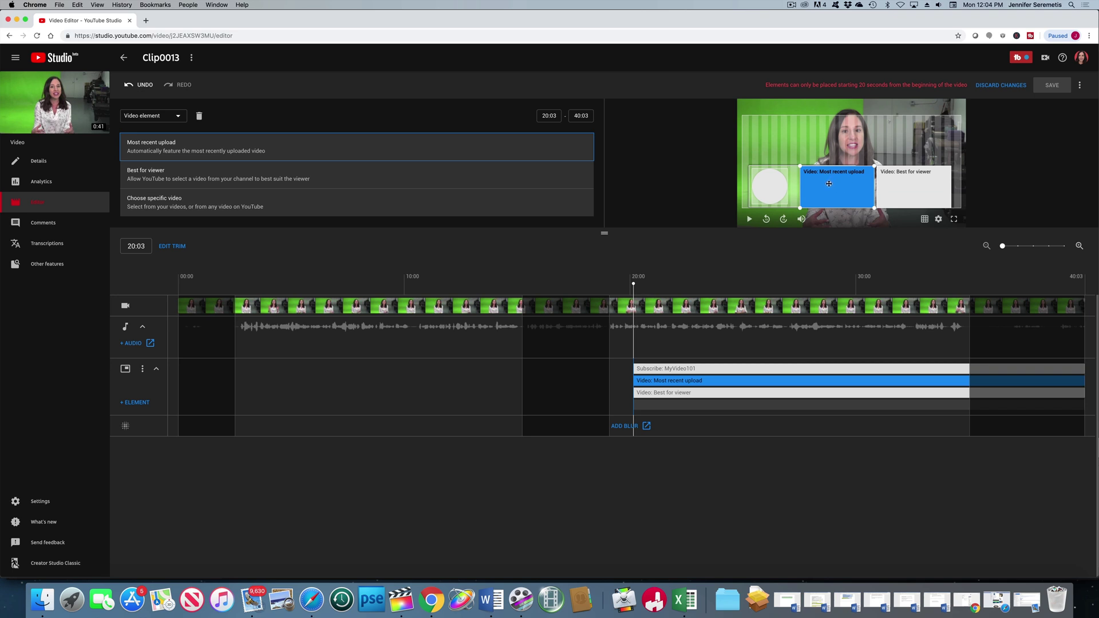
click(907, 182)
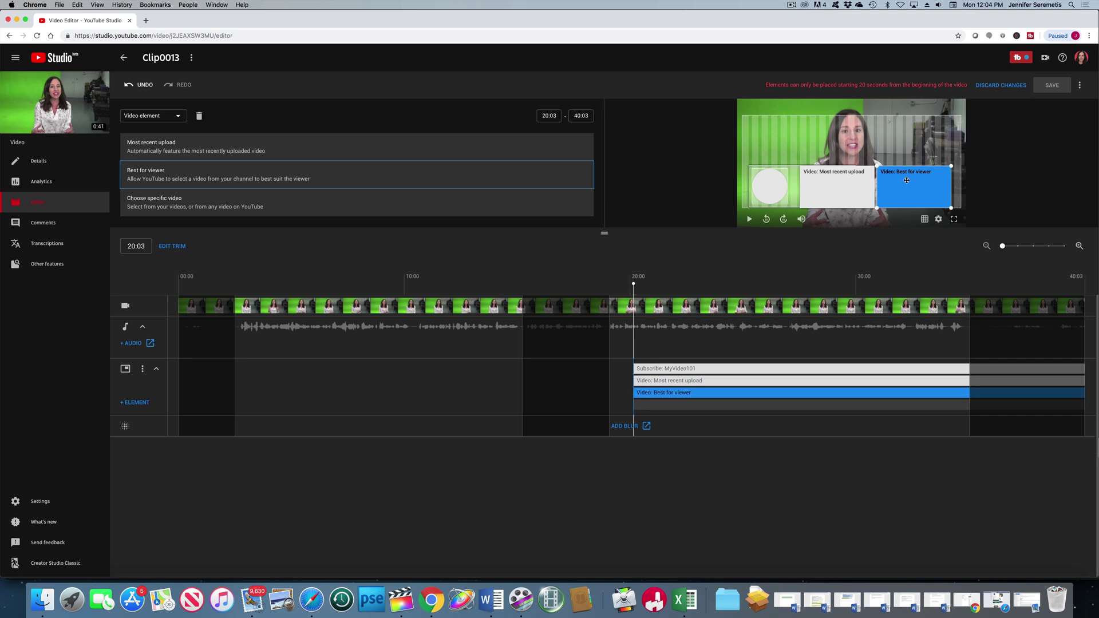
click(850, 191)
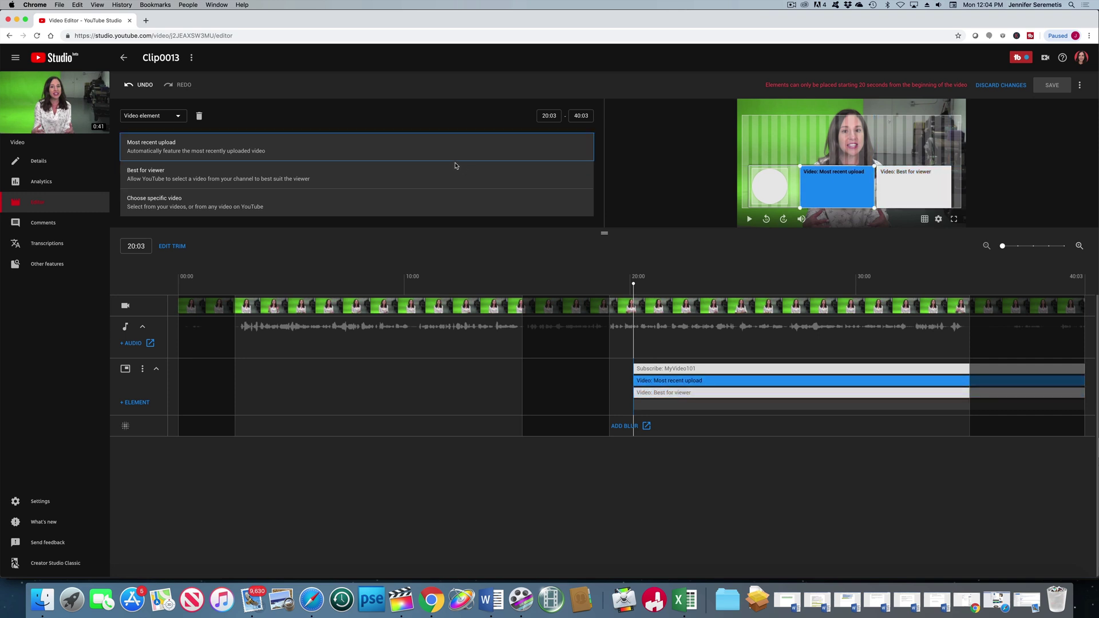
click(178, 117)
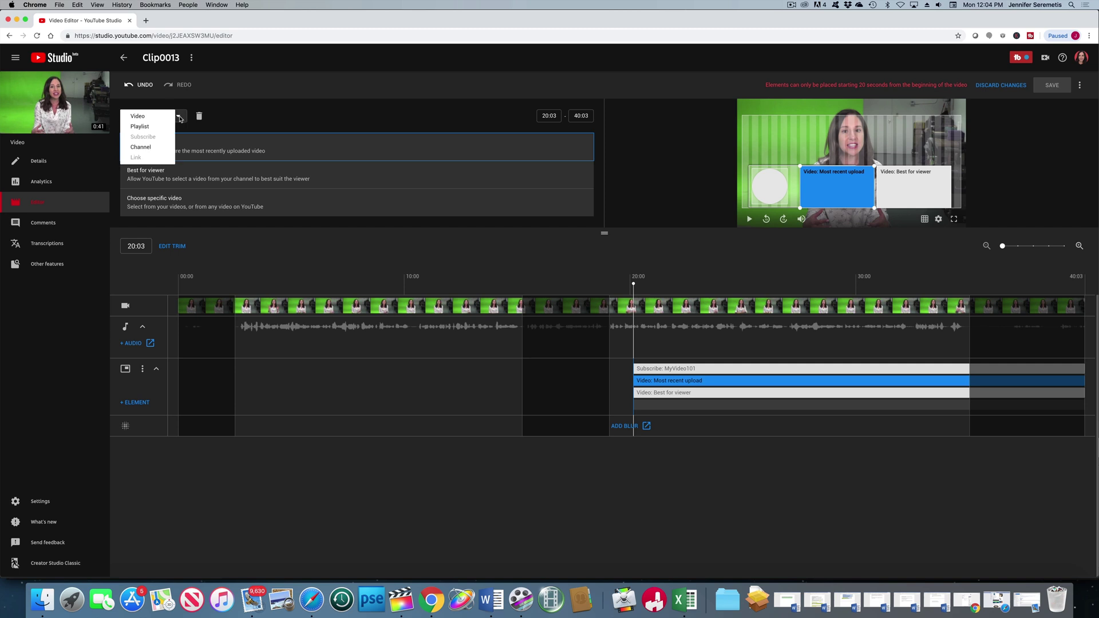
click(160, 116)
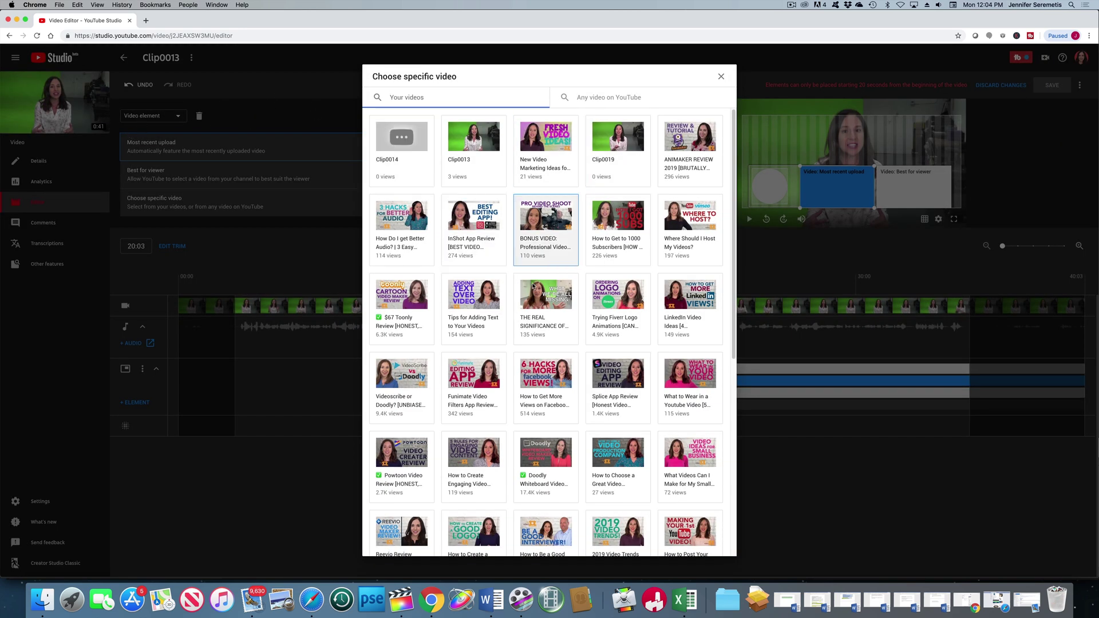
Feature ANIMAKER REVIEW 2019 in the end screen starting at 26:08, then discard the end screen changes
scroll(533, 305, down, 5)
scroll(534, 305, up, 5)
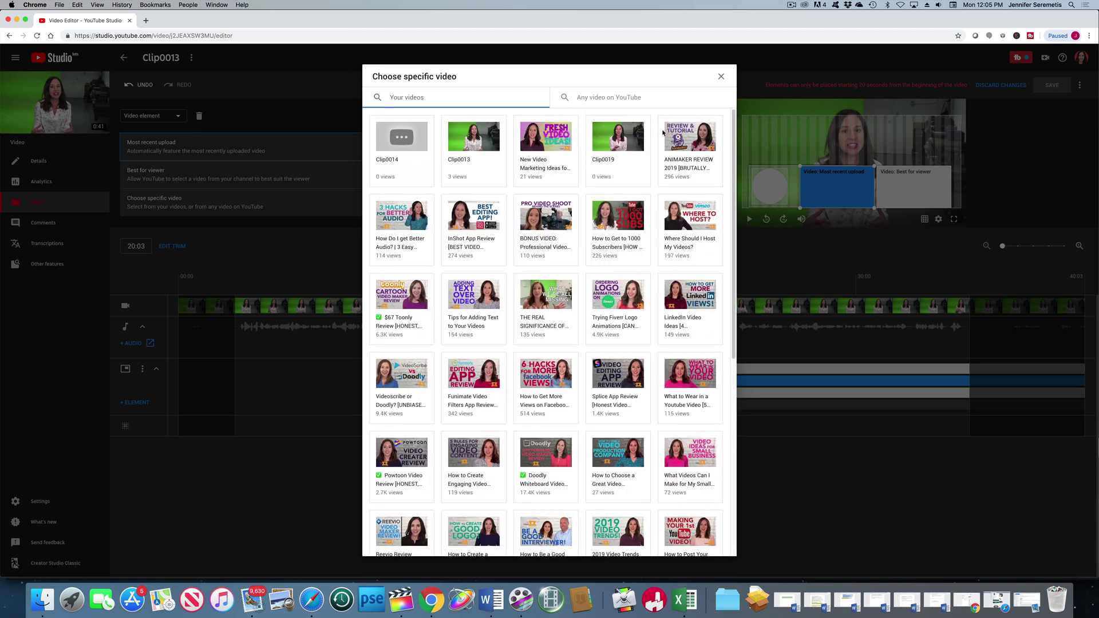
click(690, 118)
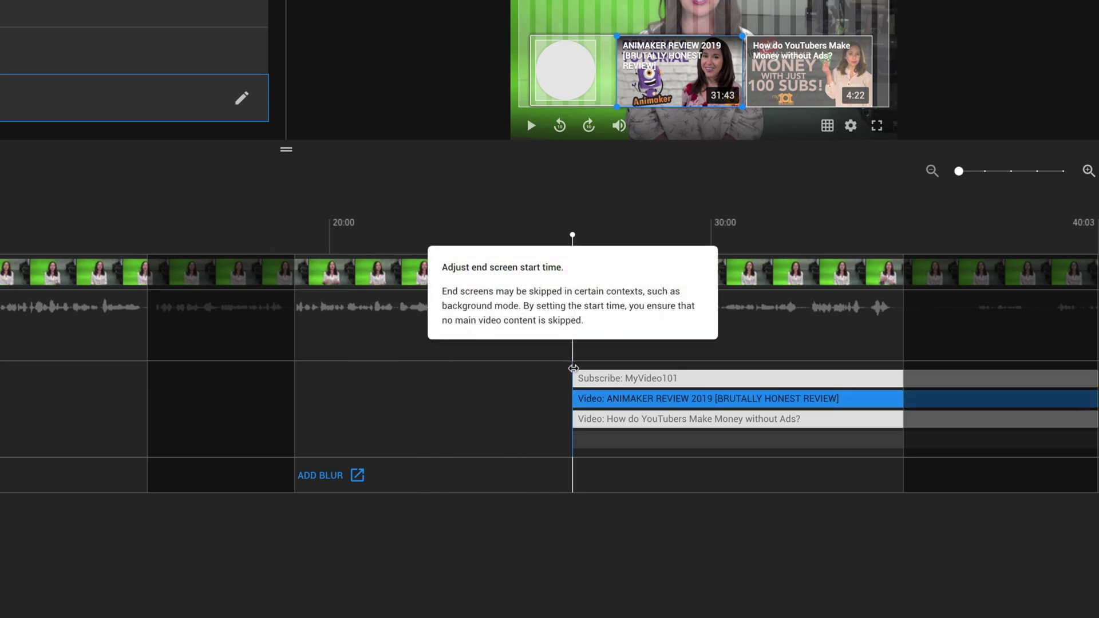
drag(572, 368, 431, 399)
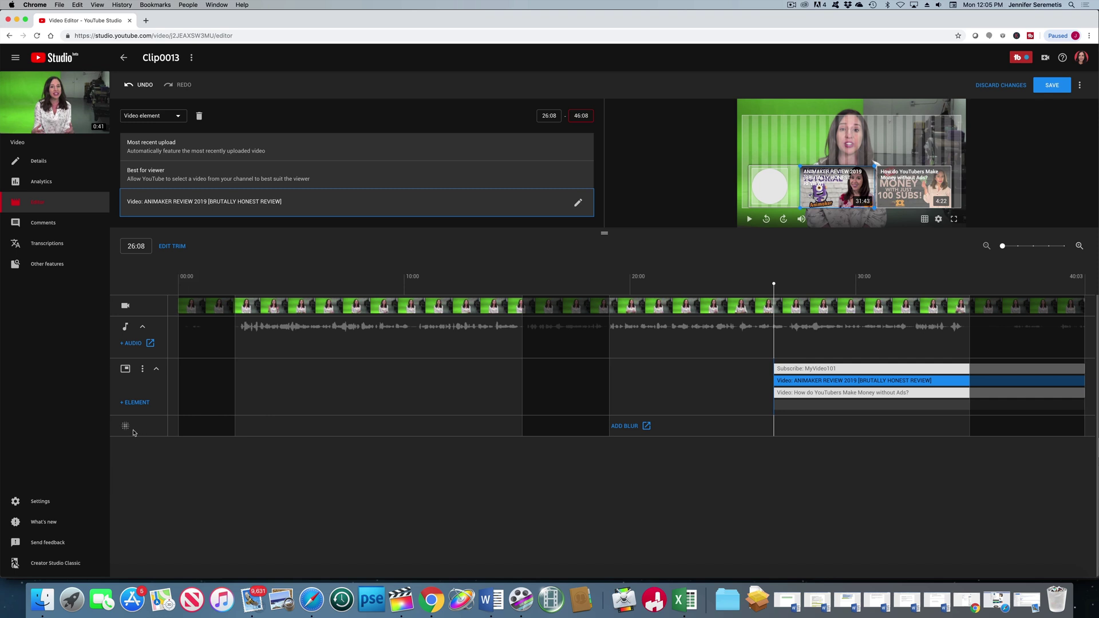
click(1001, 85)
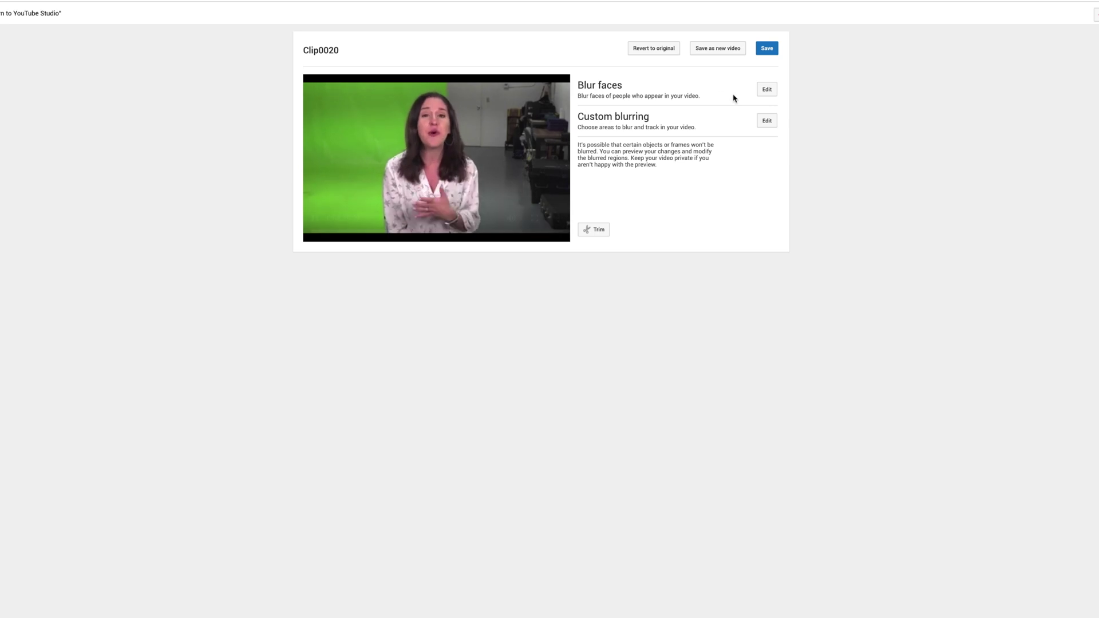
Open Edit for Blur faces to show Clip0020's single detected face
click(767, 90)
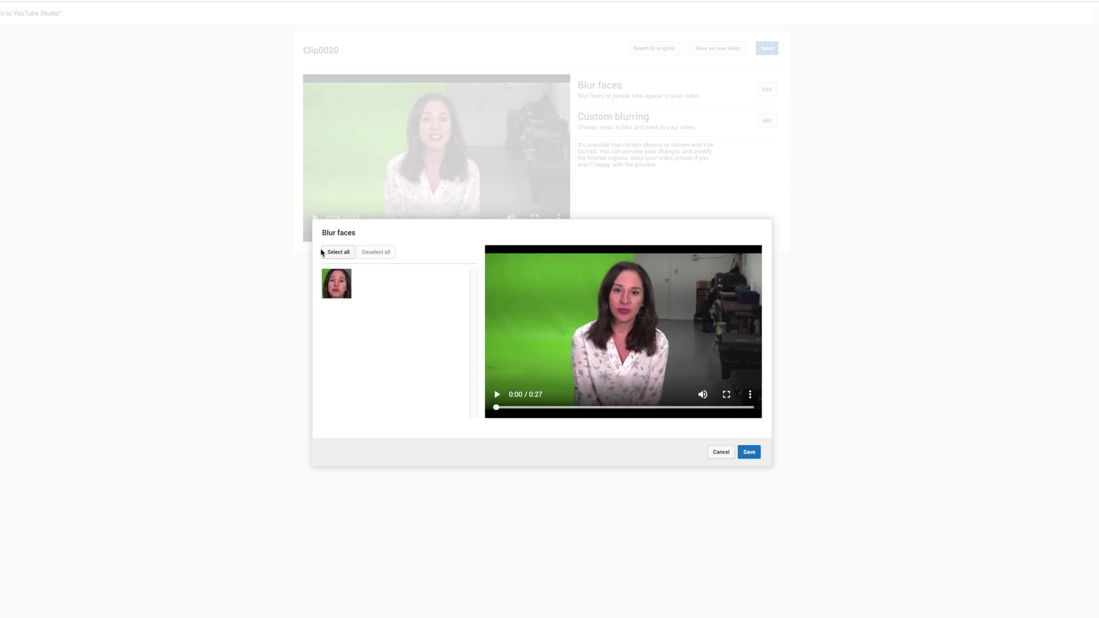
Blur the detected face and preview it, then revert Clip0020 to its original and save
click(335, 289)
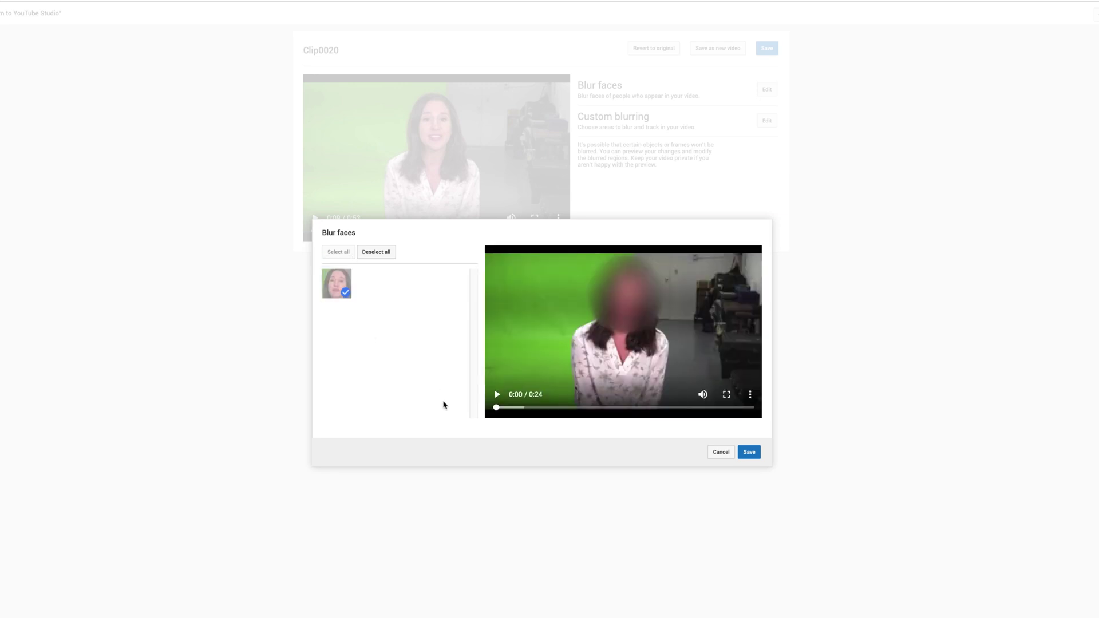
click(497, 394)
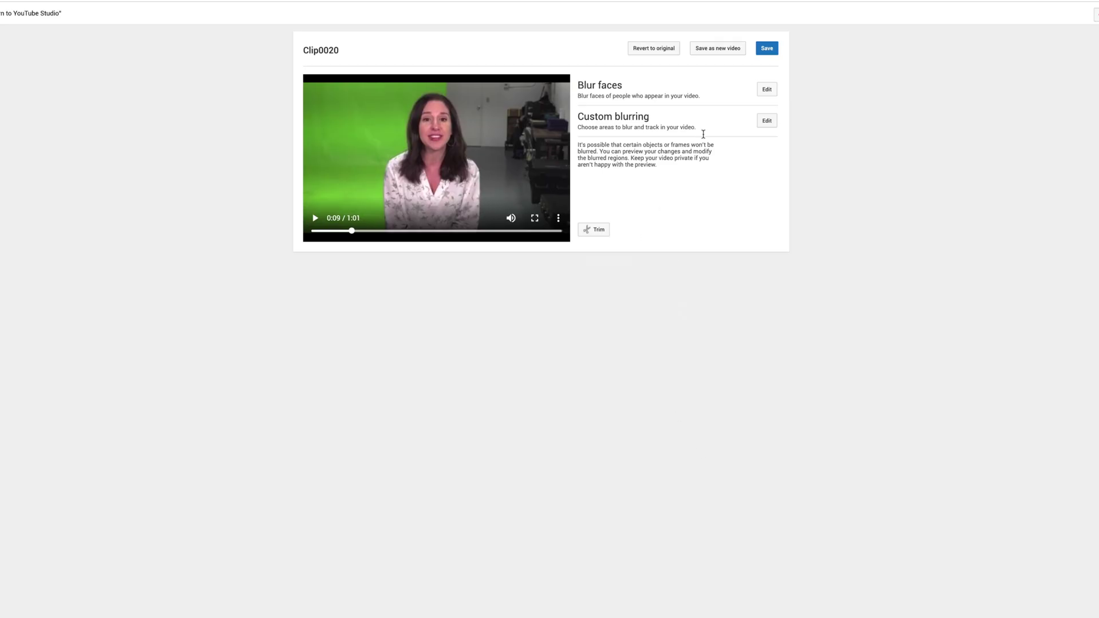
click(657, 50)
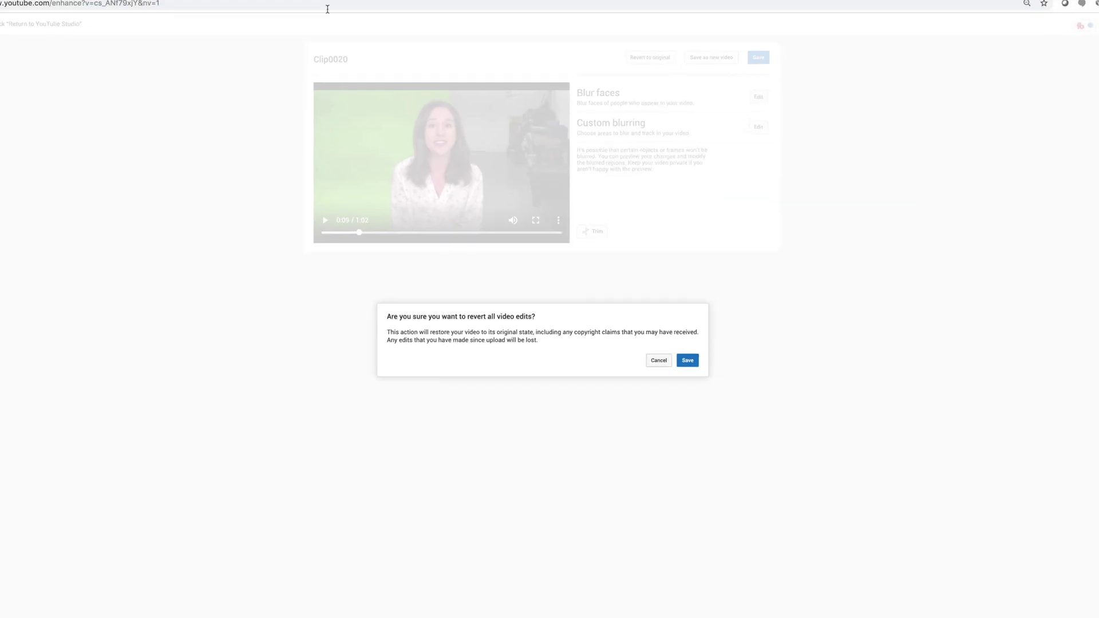
click(675, 330)
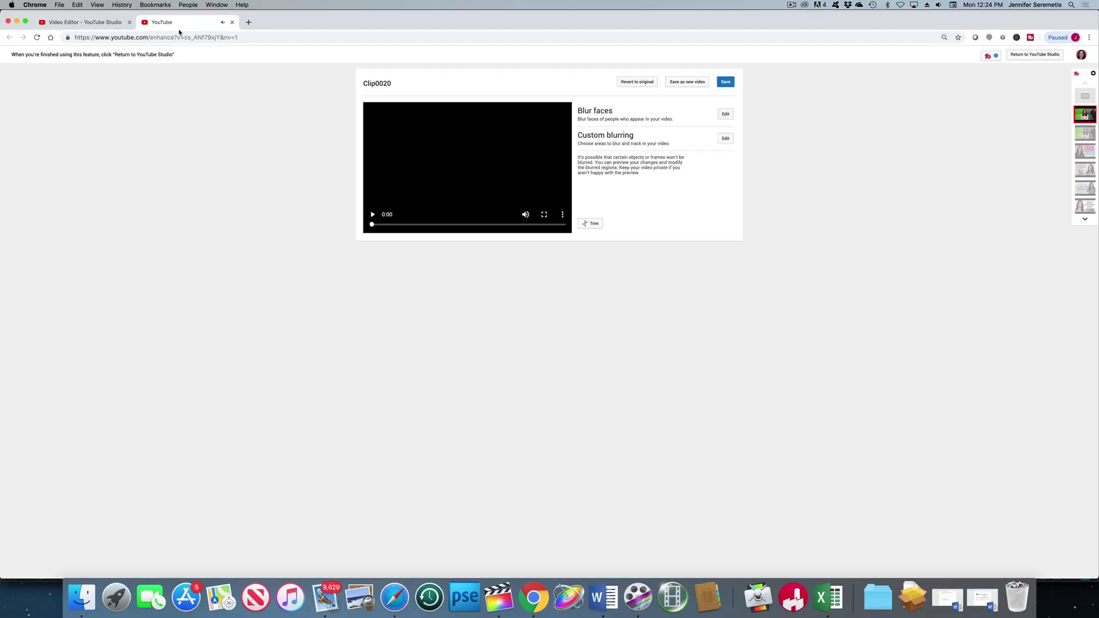
Close the blur tool tab to get back to the Clip0020 video editor timeline
click(232, 23)
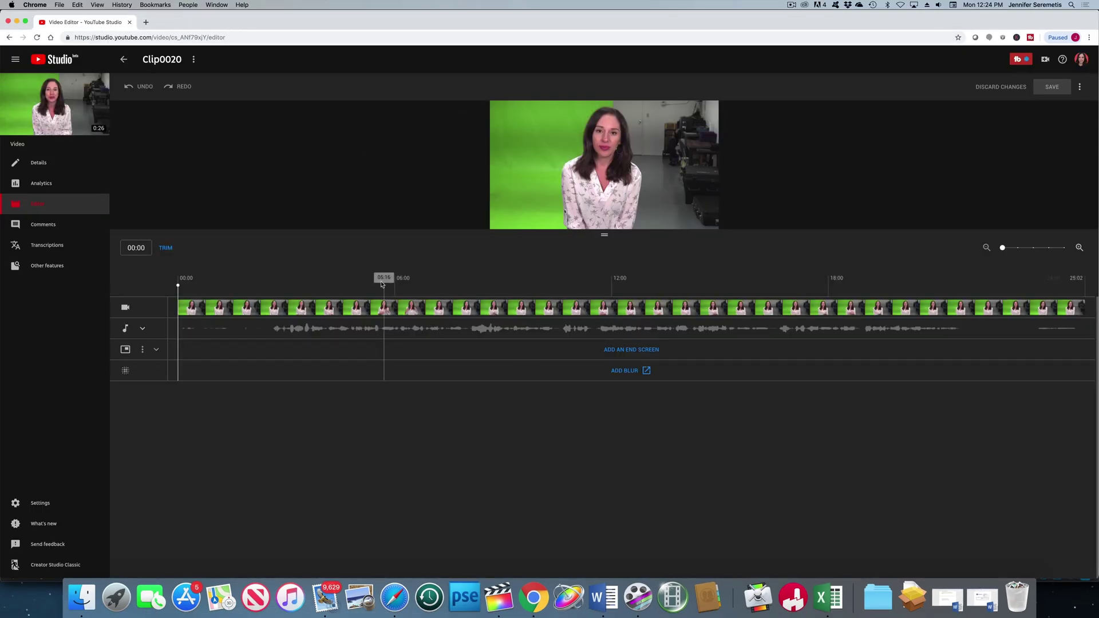